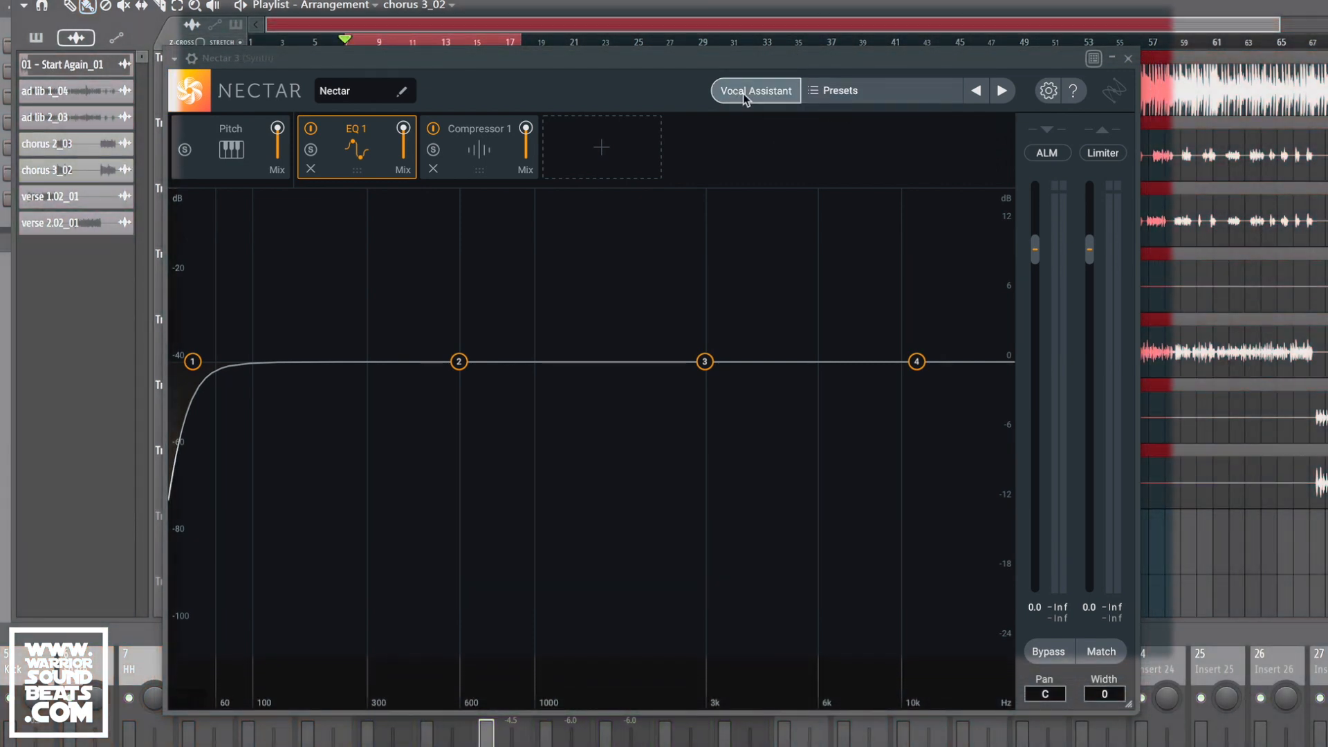
Move the Nectar window to uncover the mixer, solo insert 13 during playback, and bring the window back into view
drag(686, 61, 709, 0)
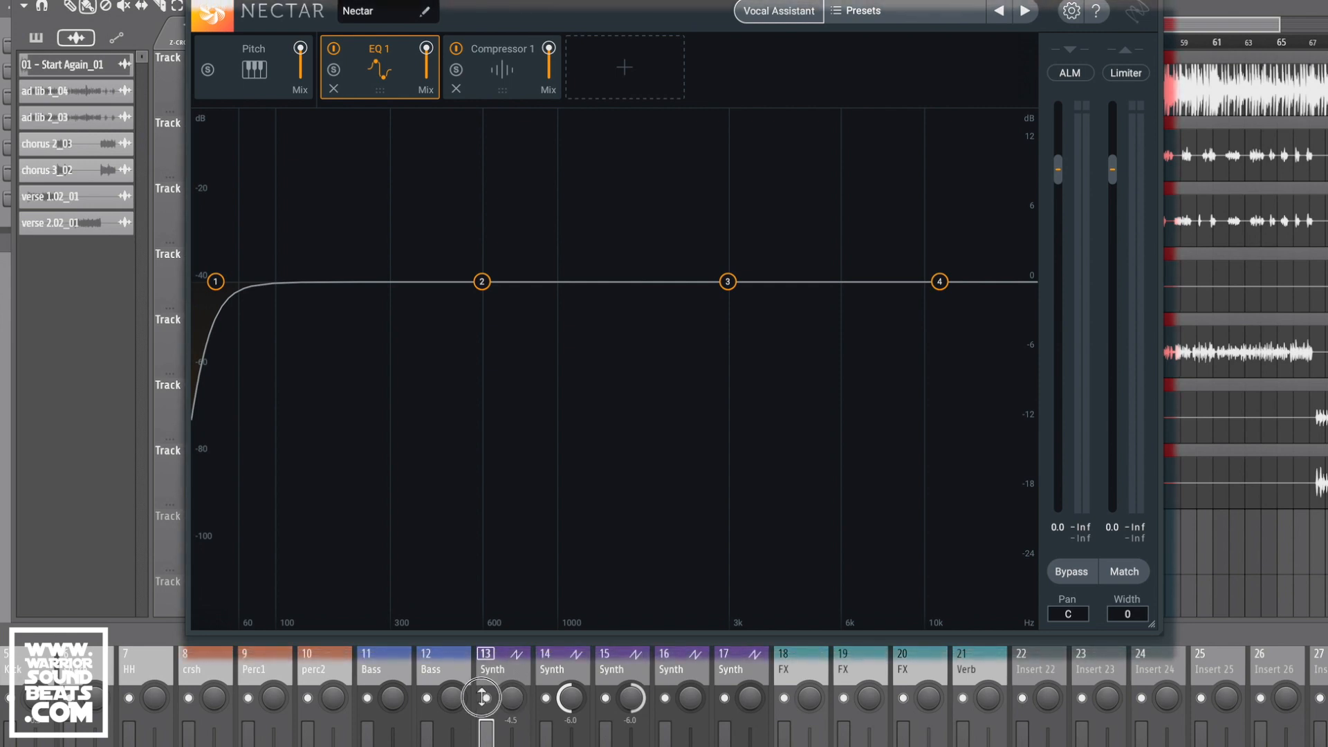
key(space)
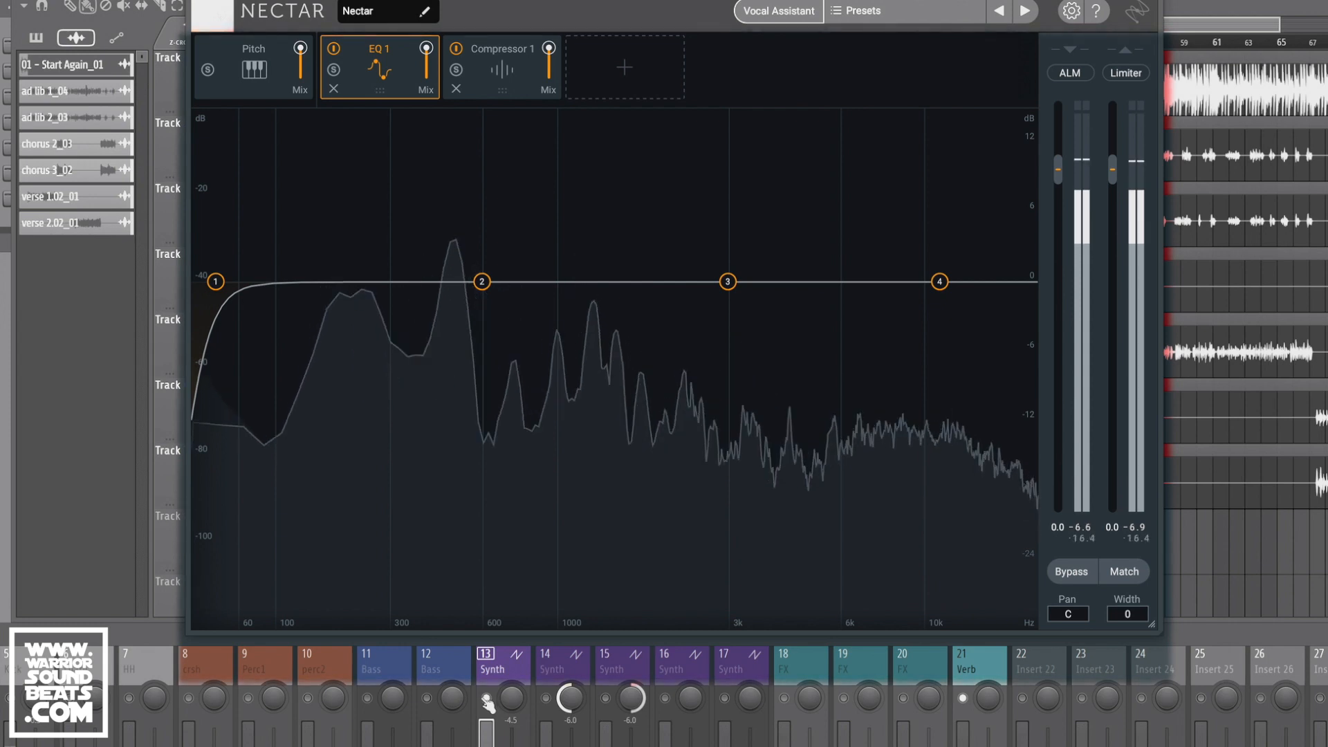
click(487, 699)
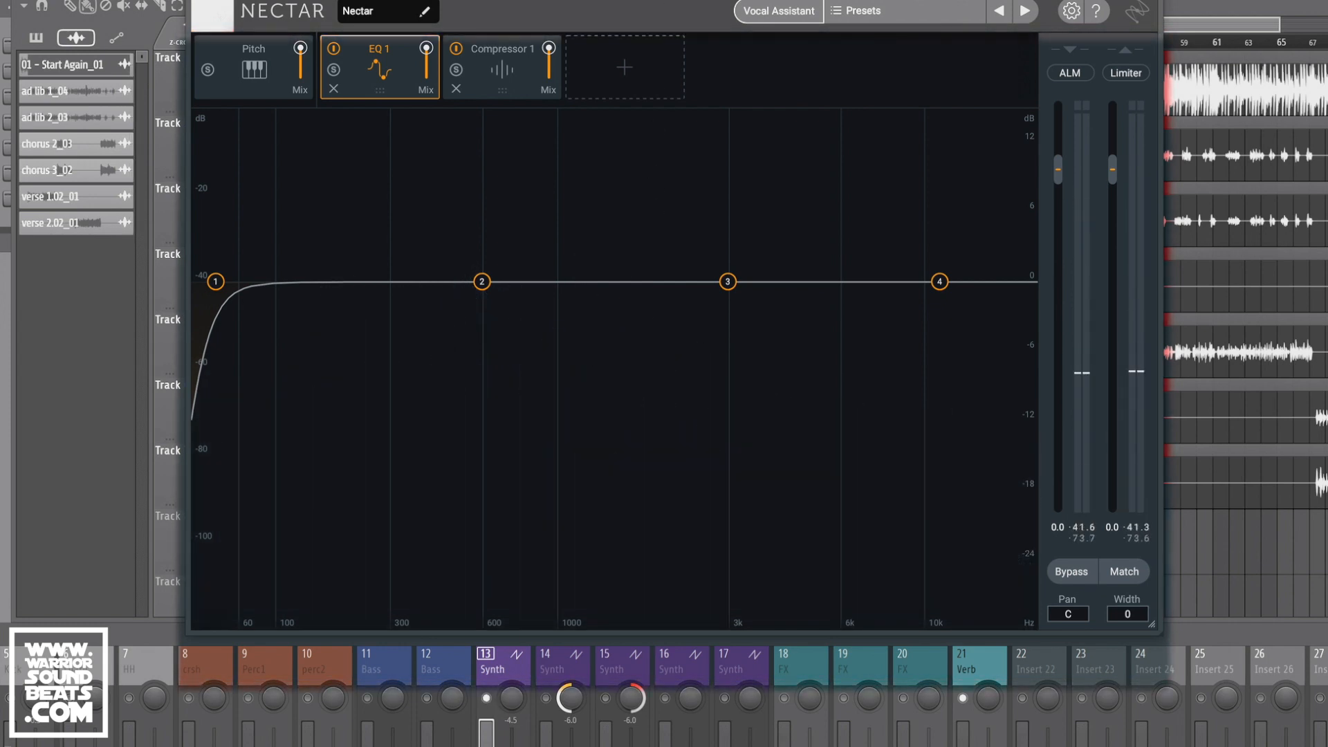
drag(648, 0, 646, 36)
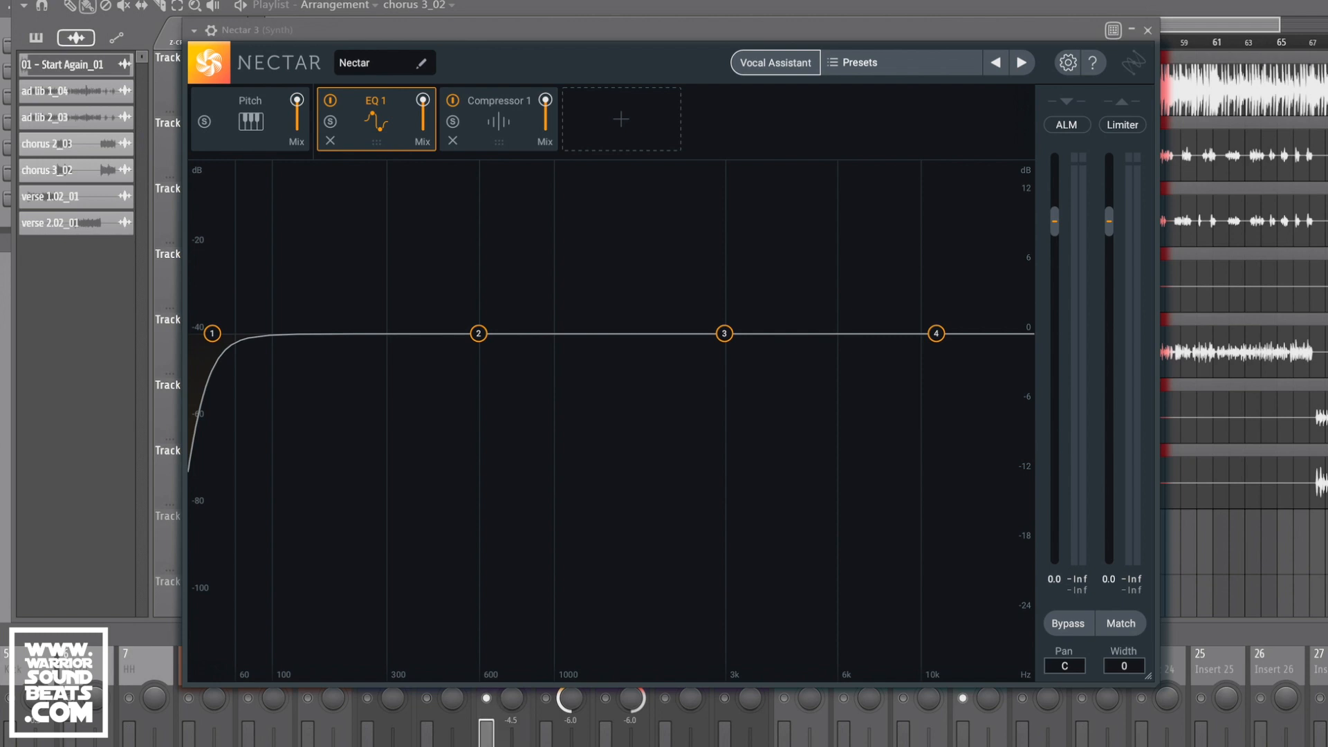
Run Vocal Assistant in Assist mode with Modern vibe and Moderate intensity, play the vocal for analysis, and accept the suggested settings
click(775, 72)
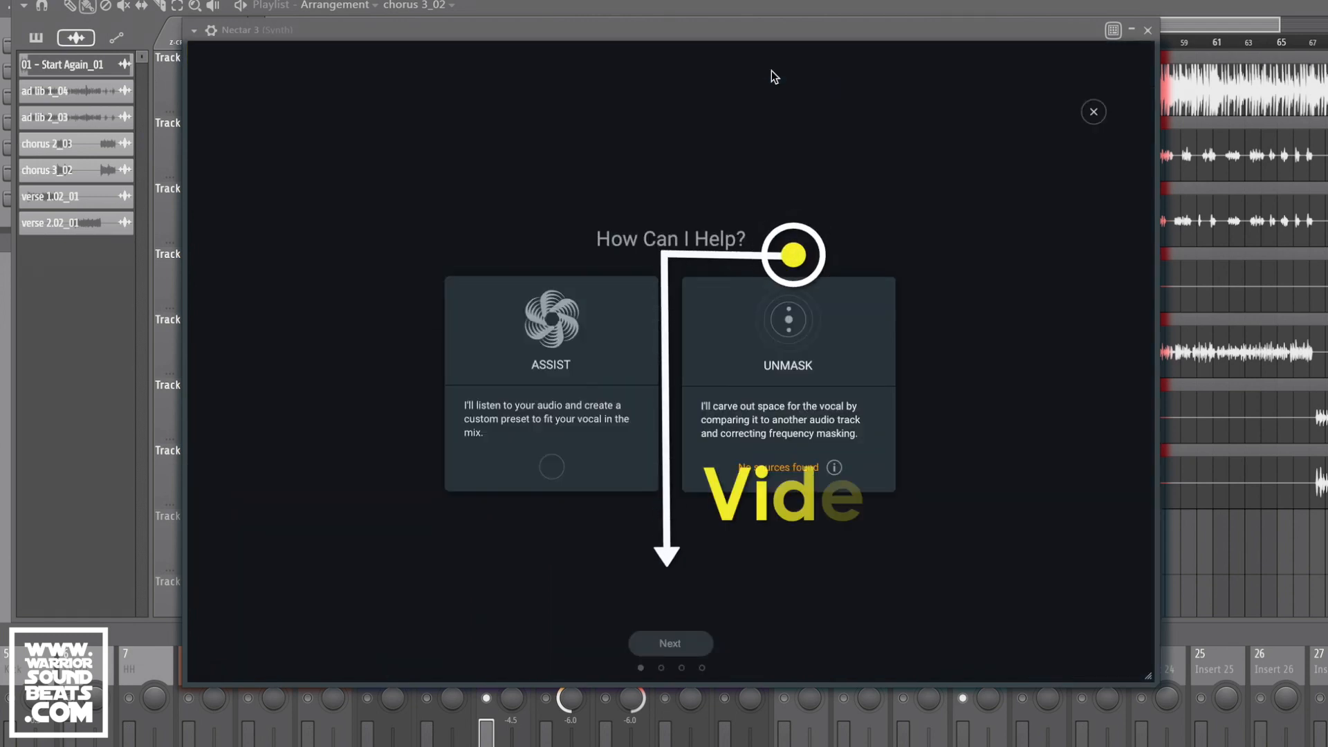
click(553, 467)
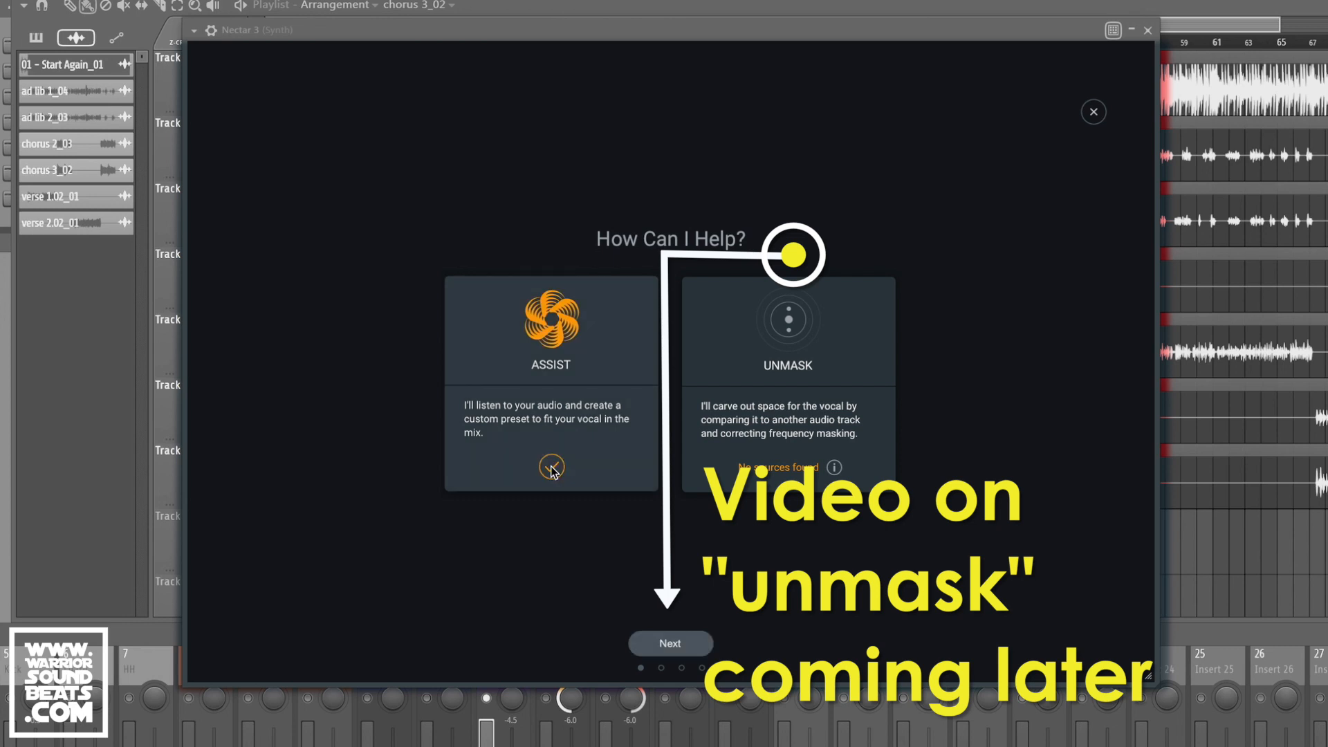
click(671, 644)
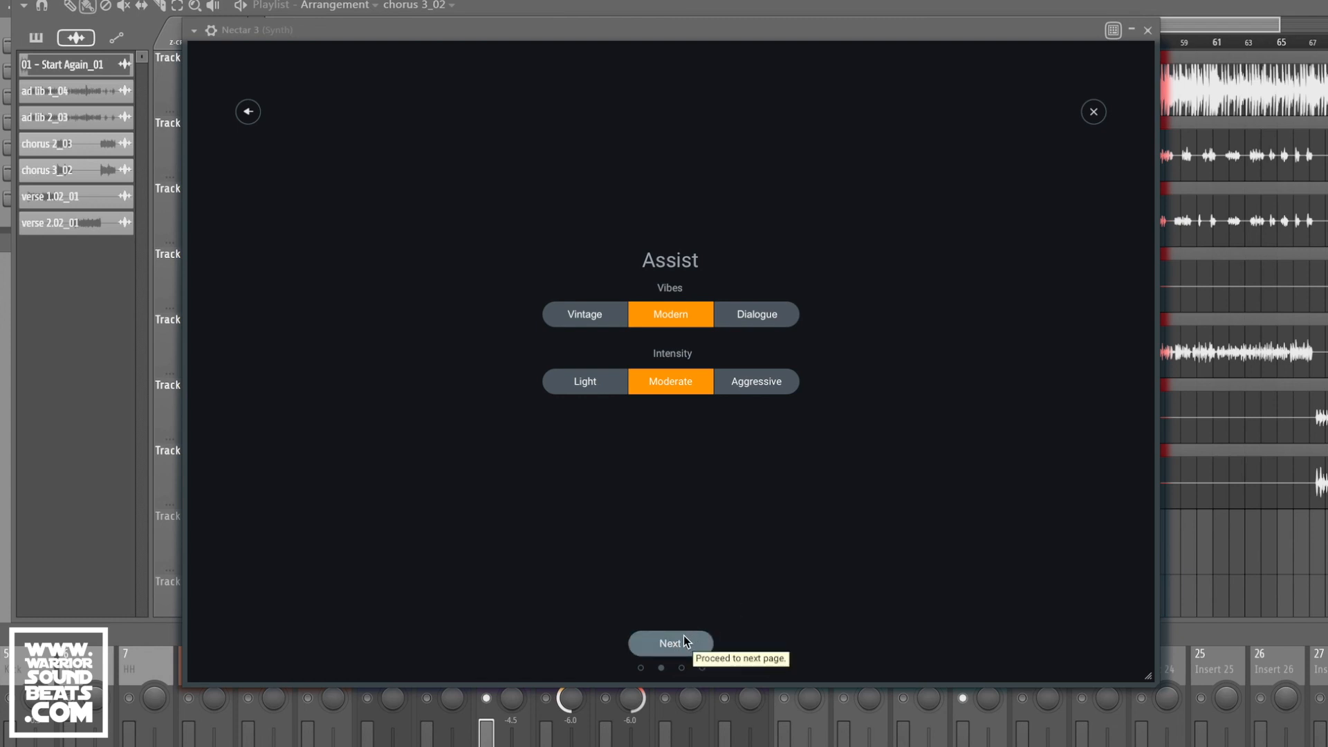
click(685, 637)
key(space)
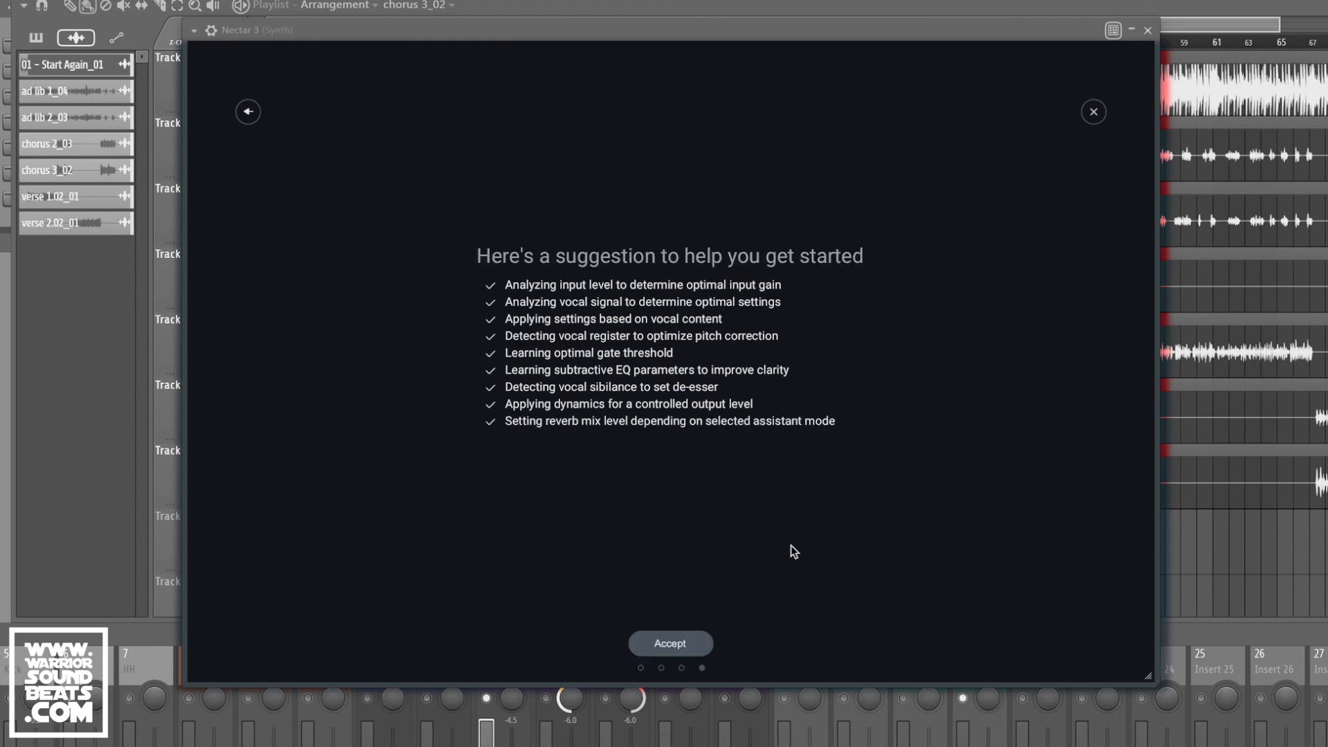
click(664, 643)
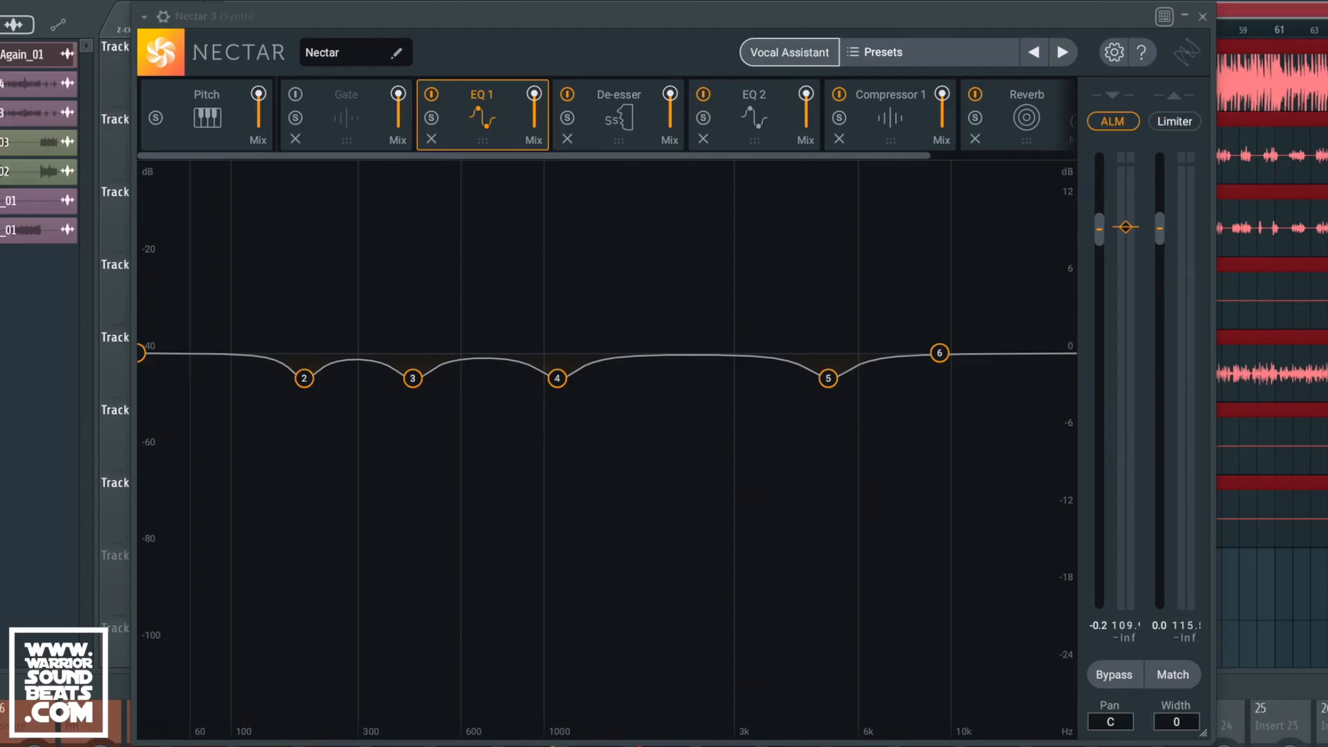
Play the processed vocal and review the settings of the Pitch and Gate modules
key(space)
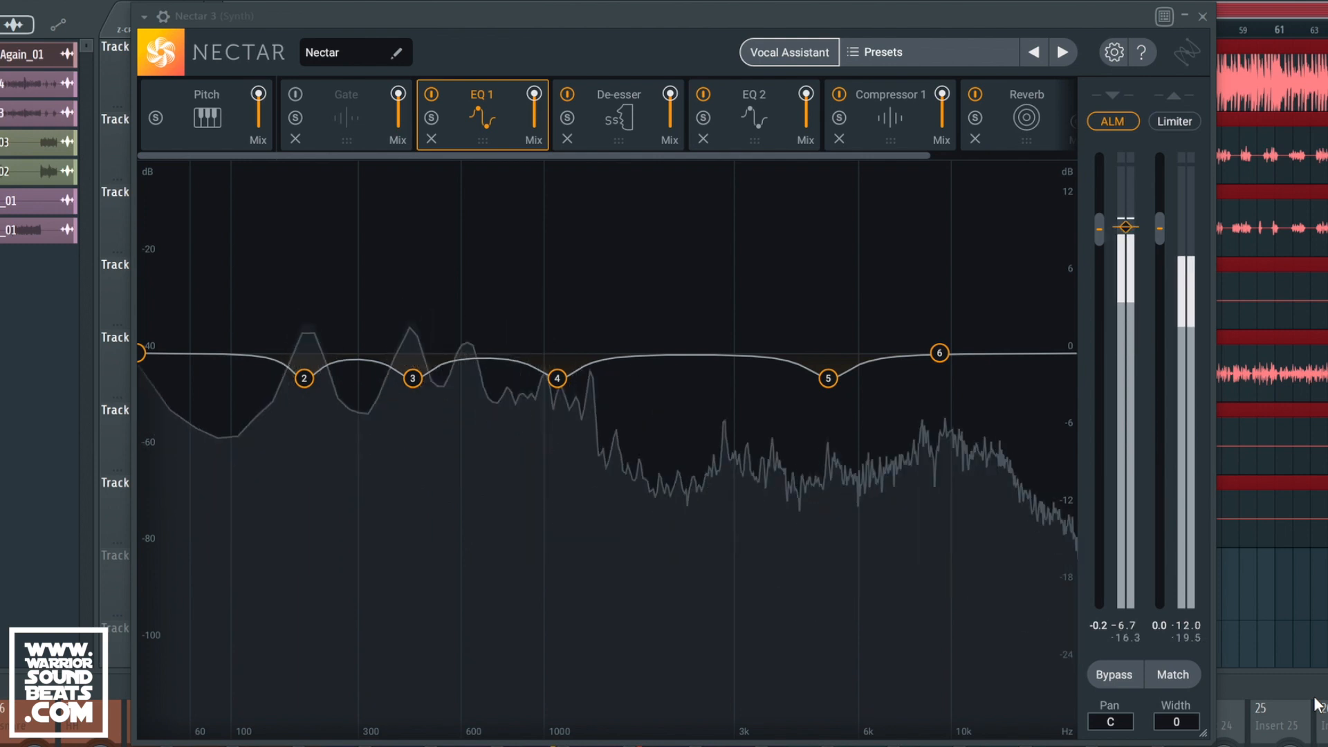
key(space)
drag(908, 158, 702, 163)
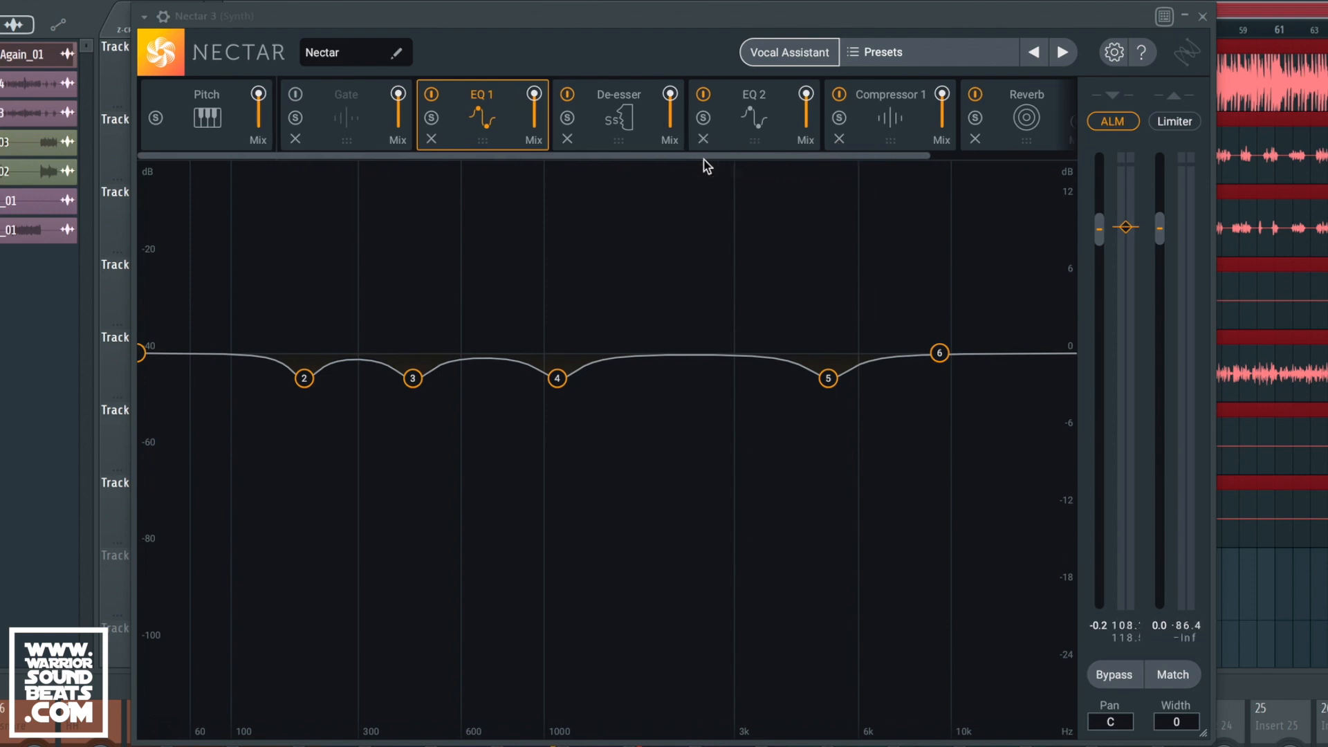
click(214, 98)
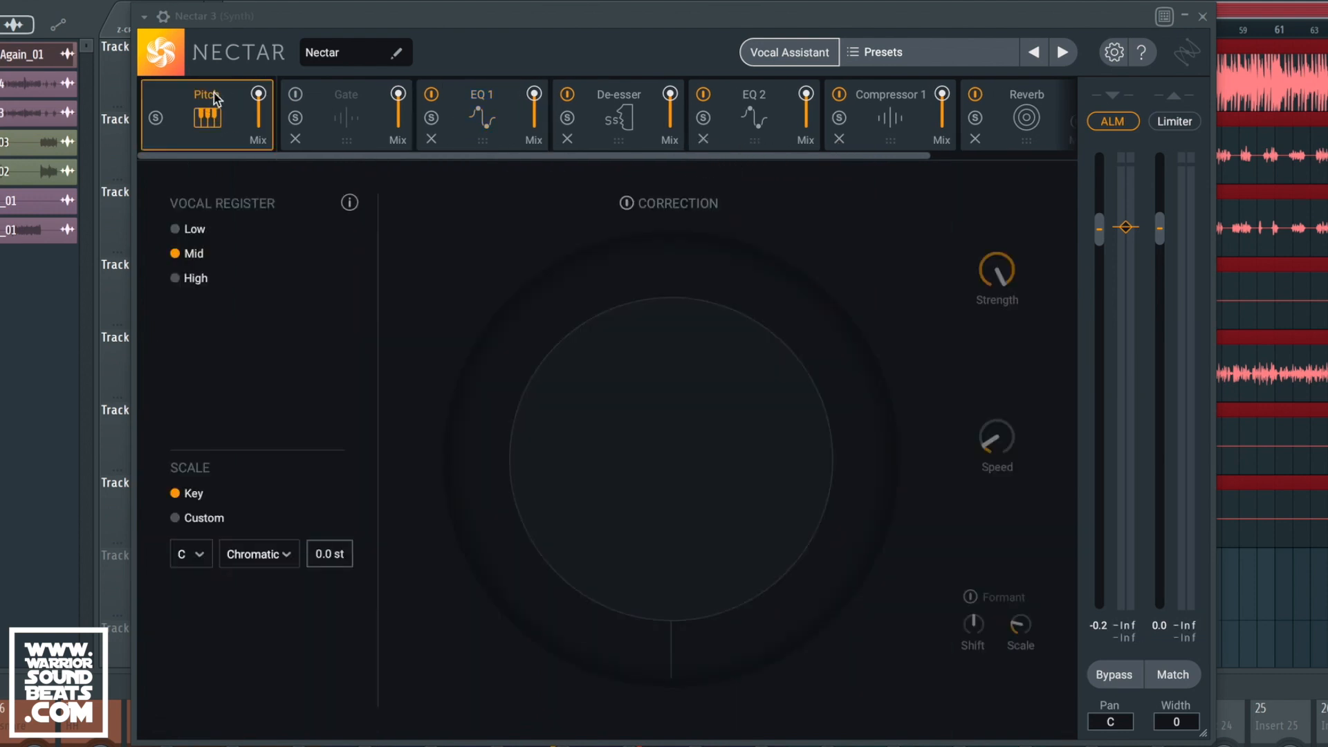
key(space)
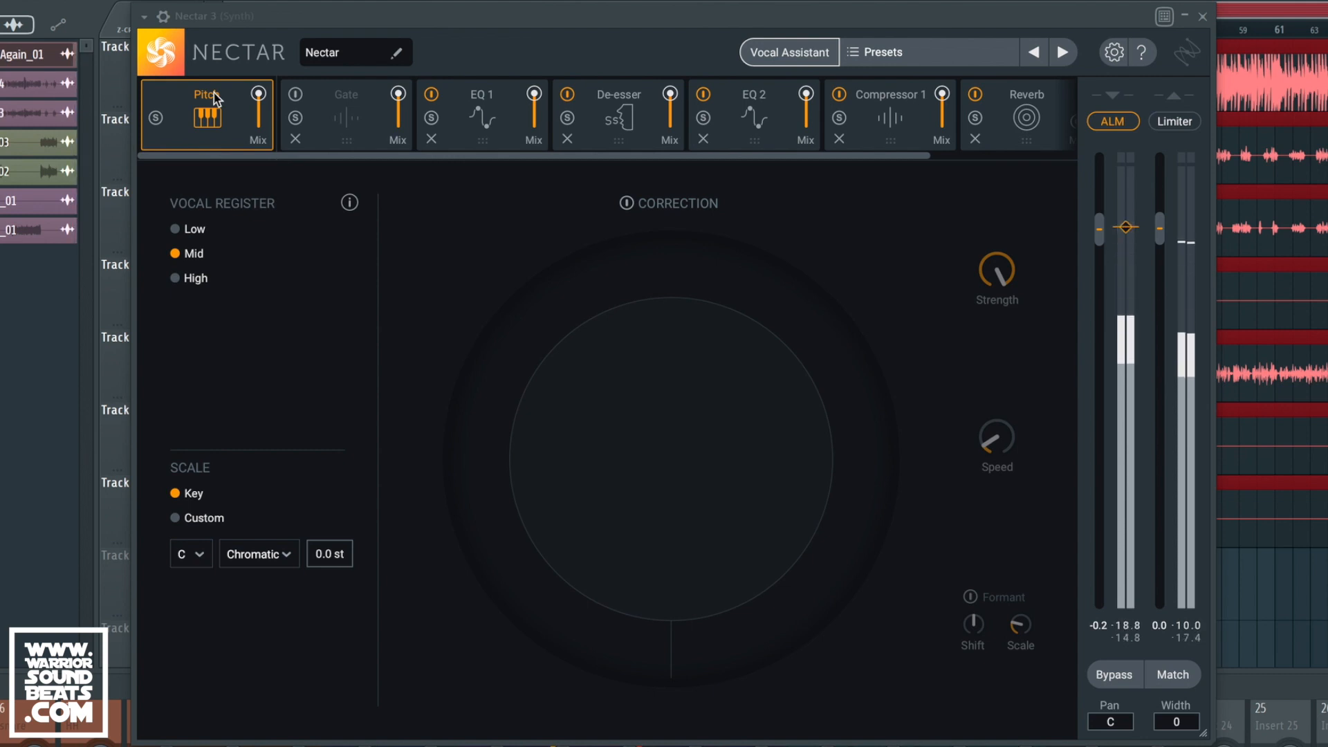
click(355, 105)
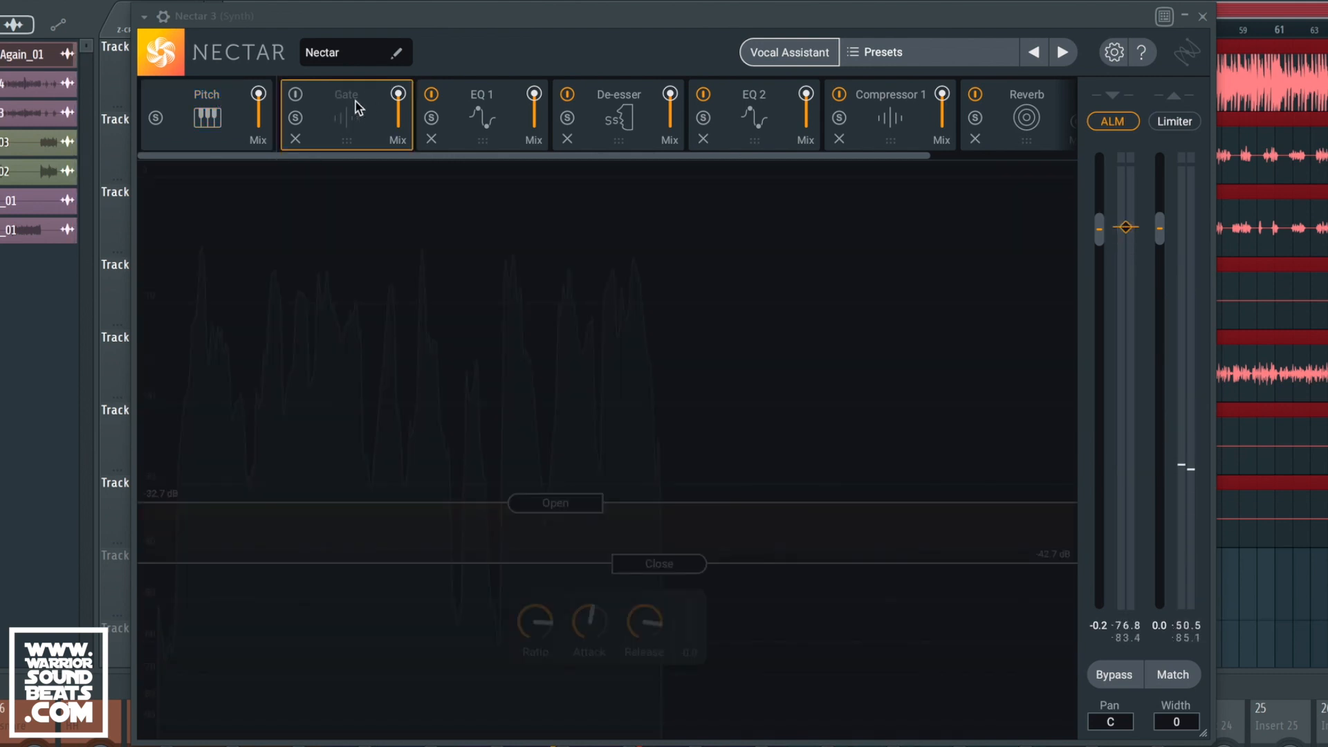
Compare the playing vocal with and without EQ 1 by bypassing and re-enabling the module
click(484, 98)
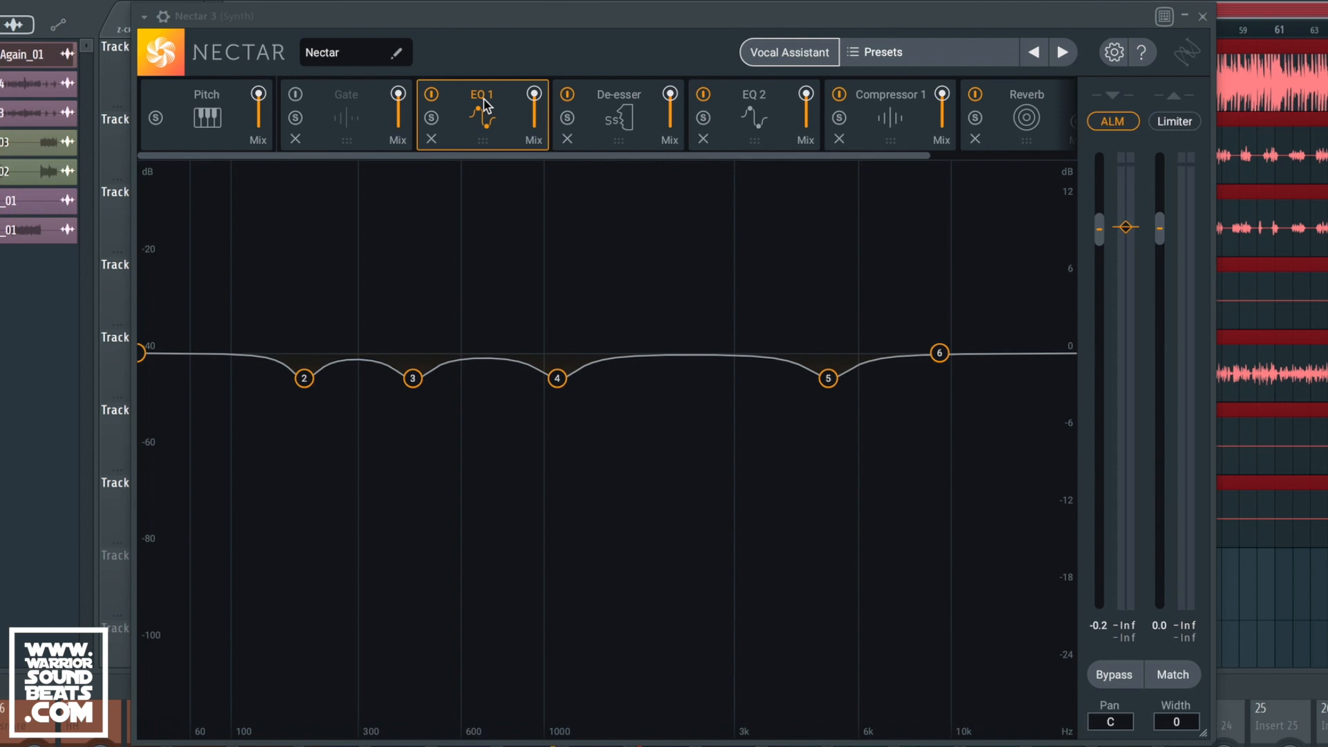
key(space)
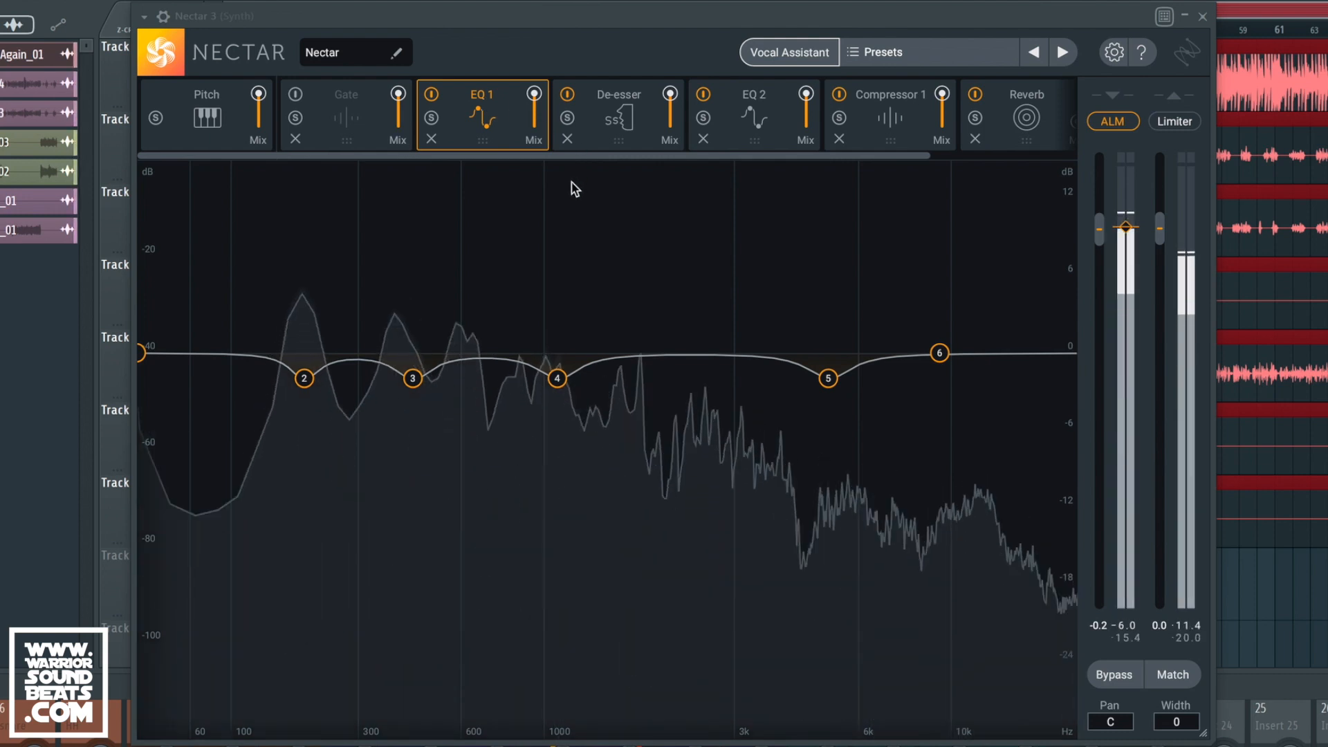
click(432, 97)
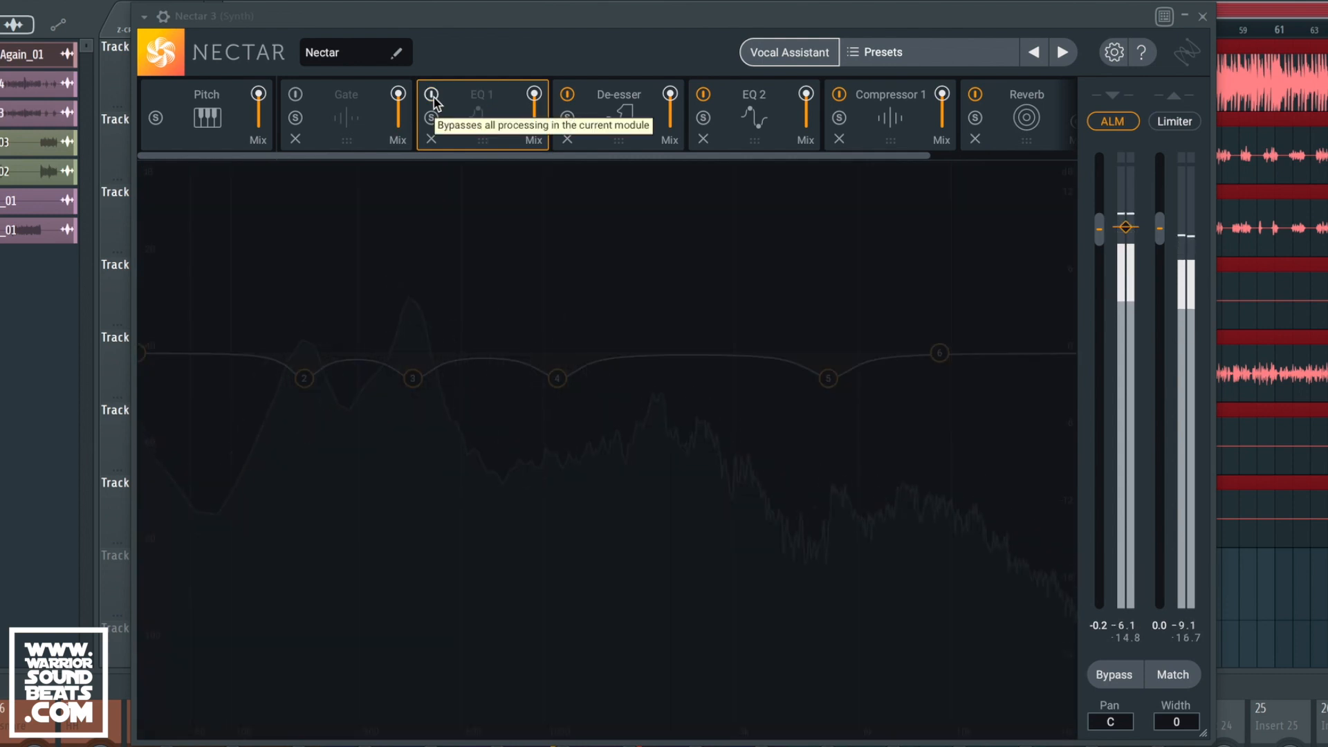
click(432, 96)
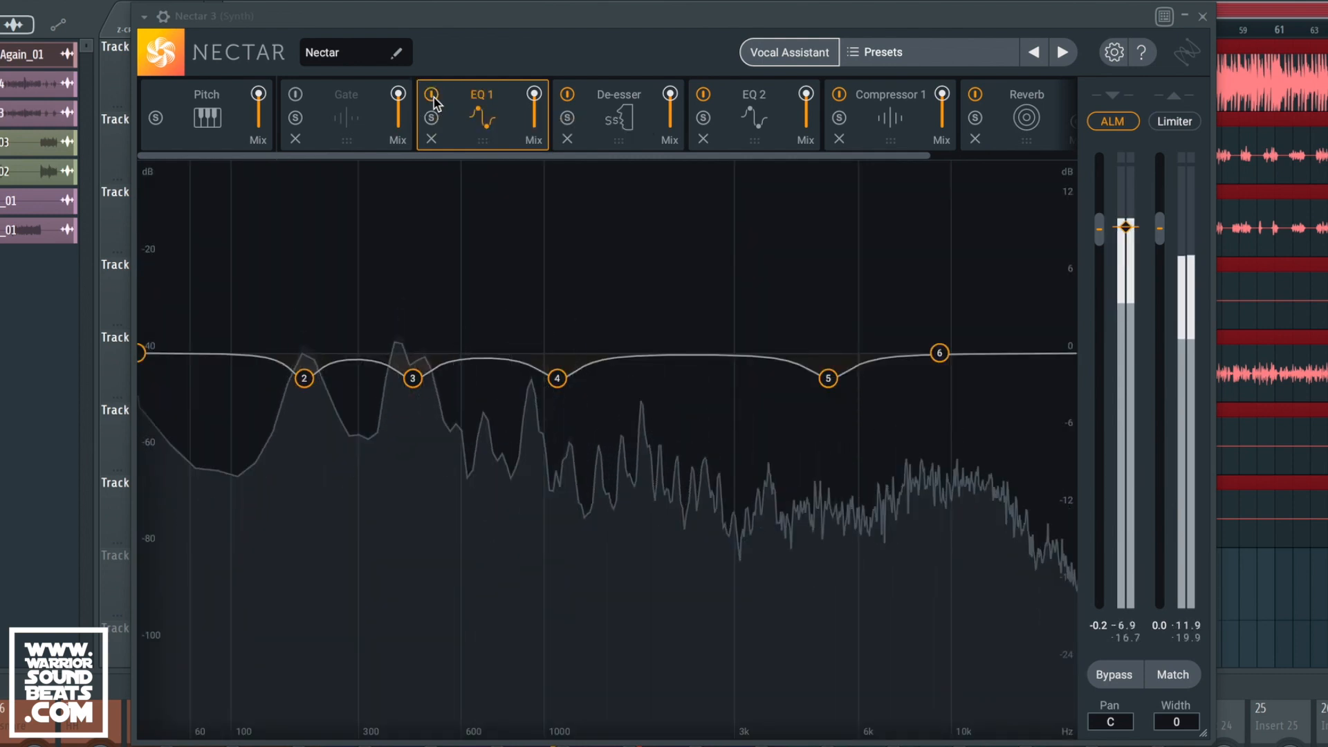
click(432, 96)
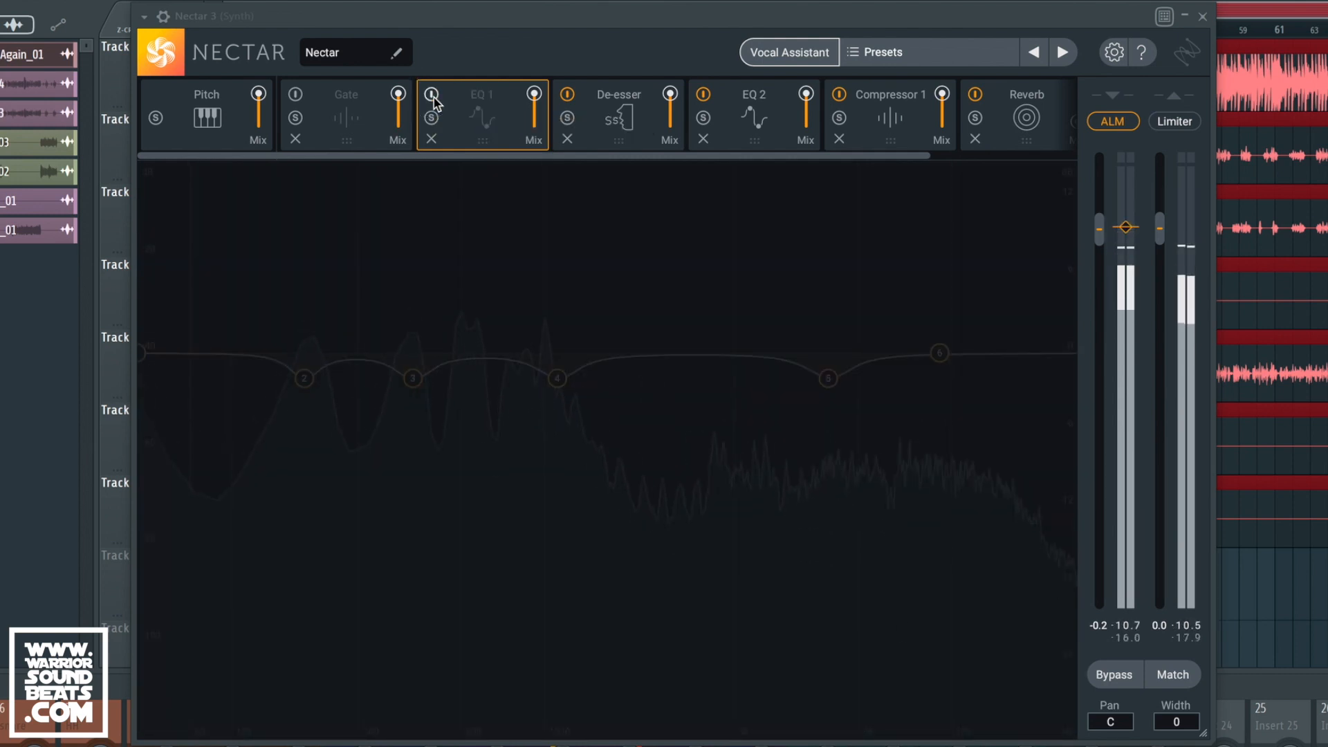
click(433, 97)
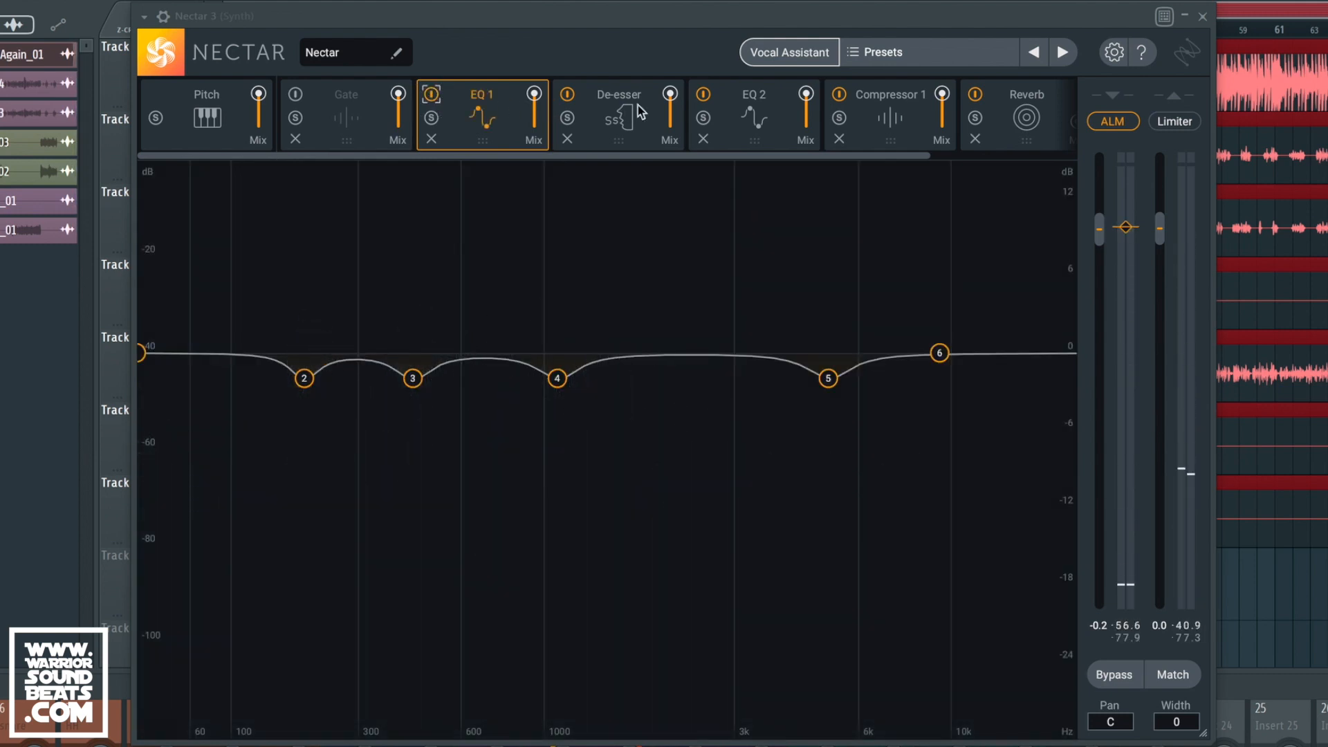
Play the vocal through the De-esser and audition the removed sibilance with its Listen mode, switching the mode off again
click(605, 98)
key(space)
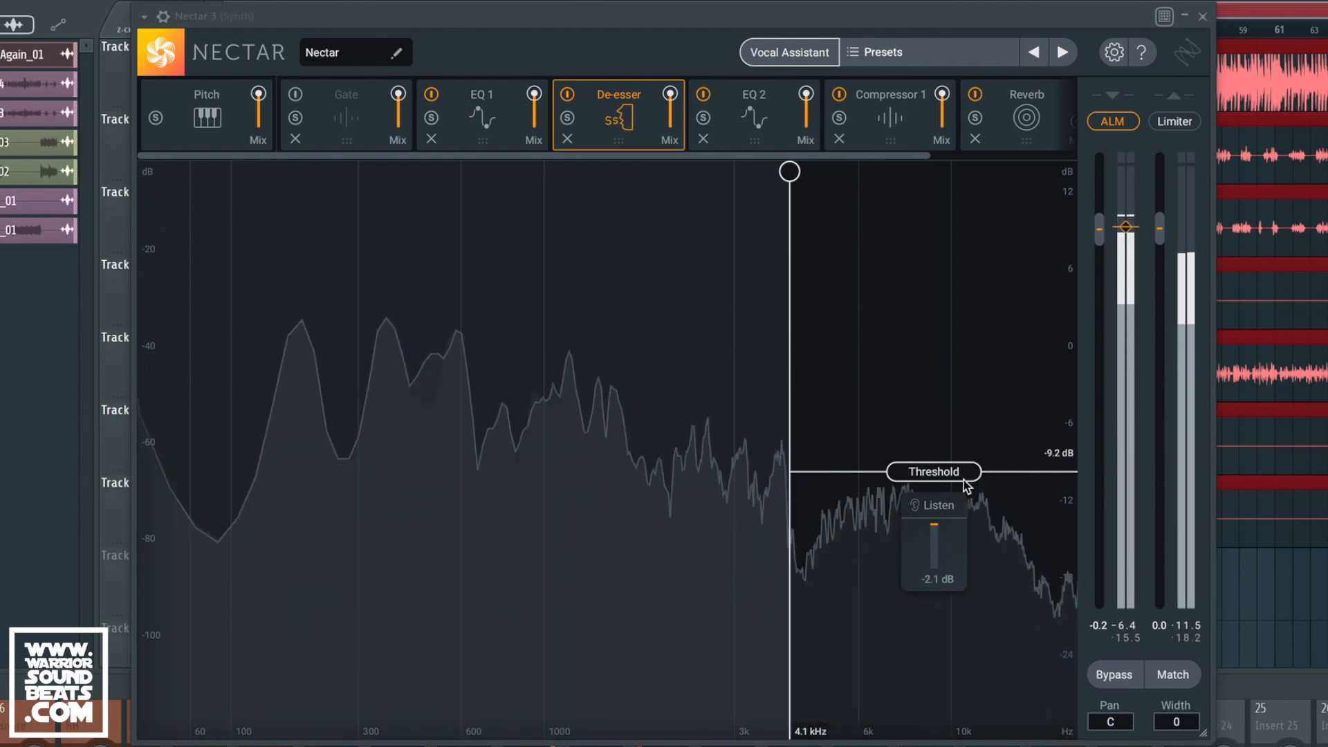
click(945, 511)
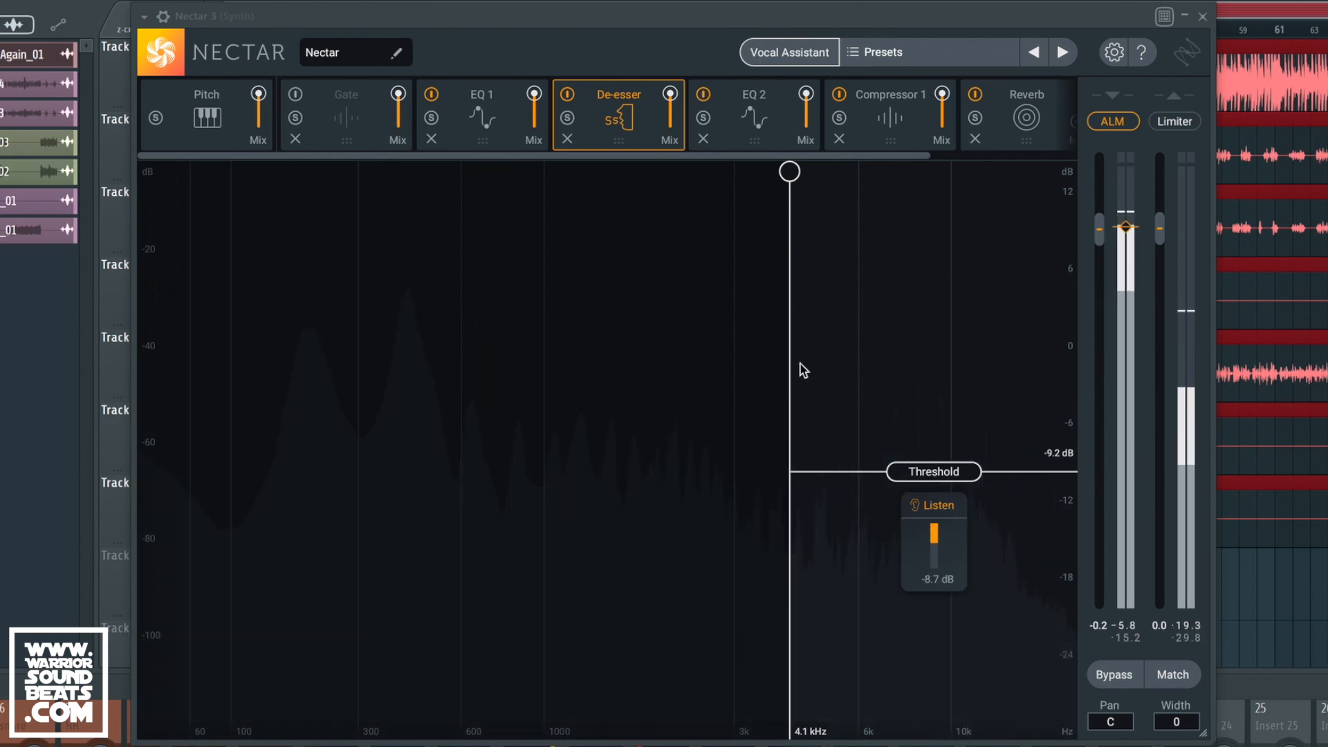
click(934, 509)
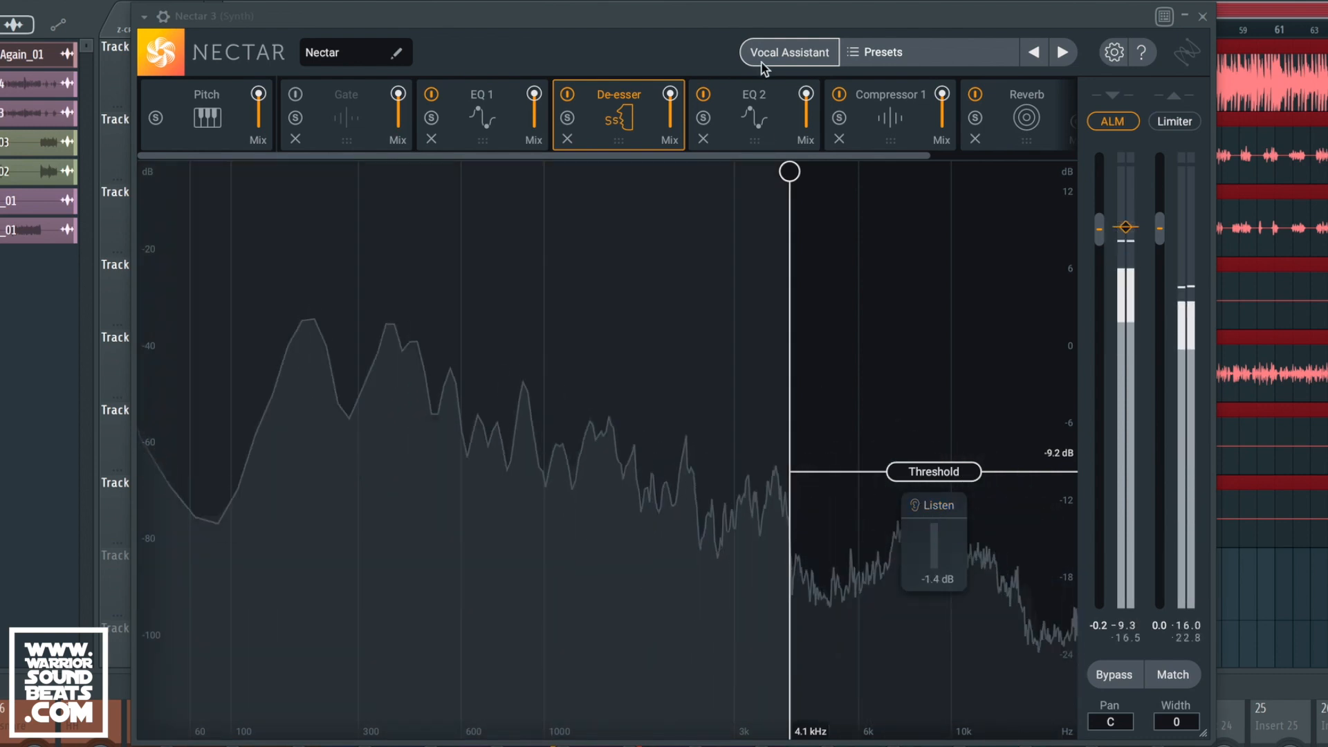
Examine the EQ 2 curve and compare it with the separate parametric EQ, closing that window when done
click(753, 106)
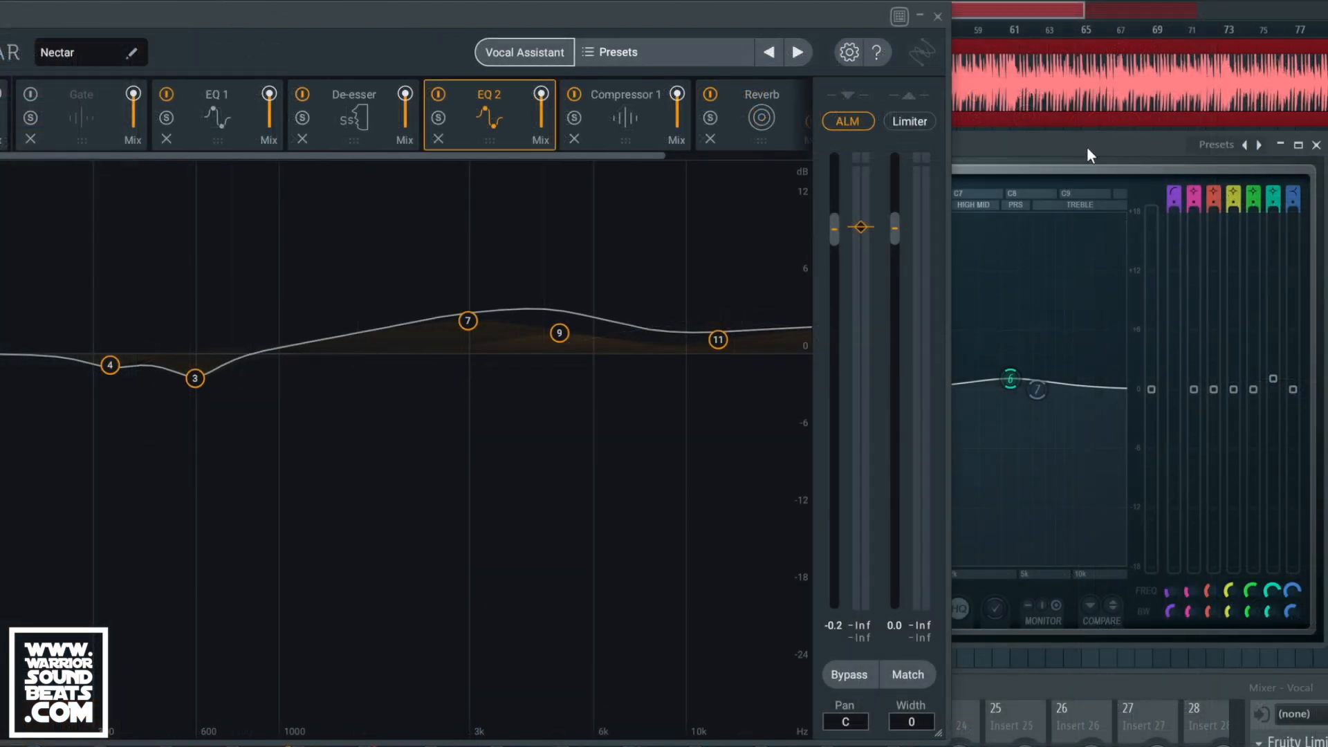
drag(1078, 154, 1243, 120)
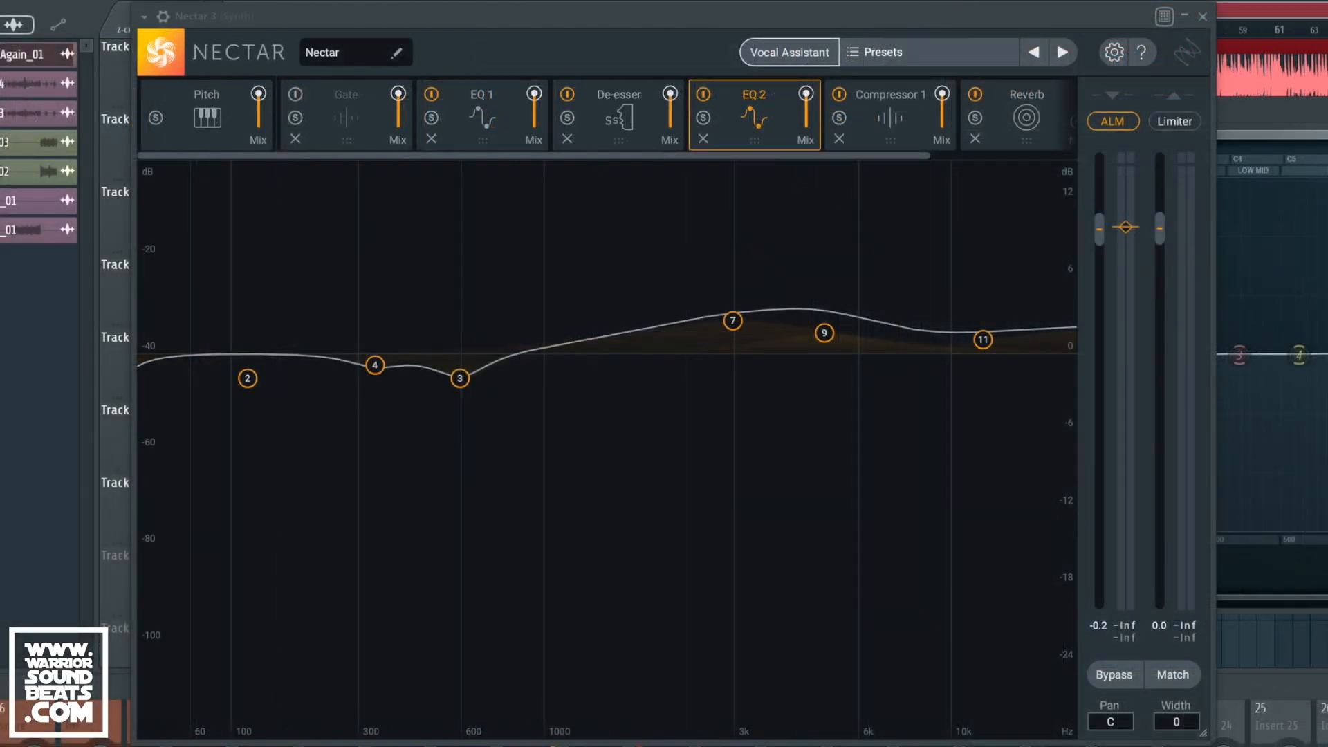
drag(1293, 164, 1010, 201)
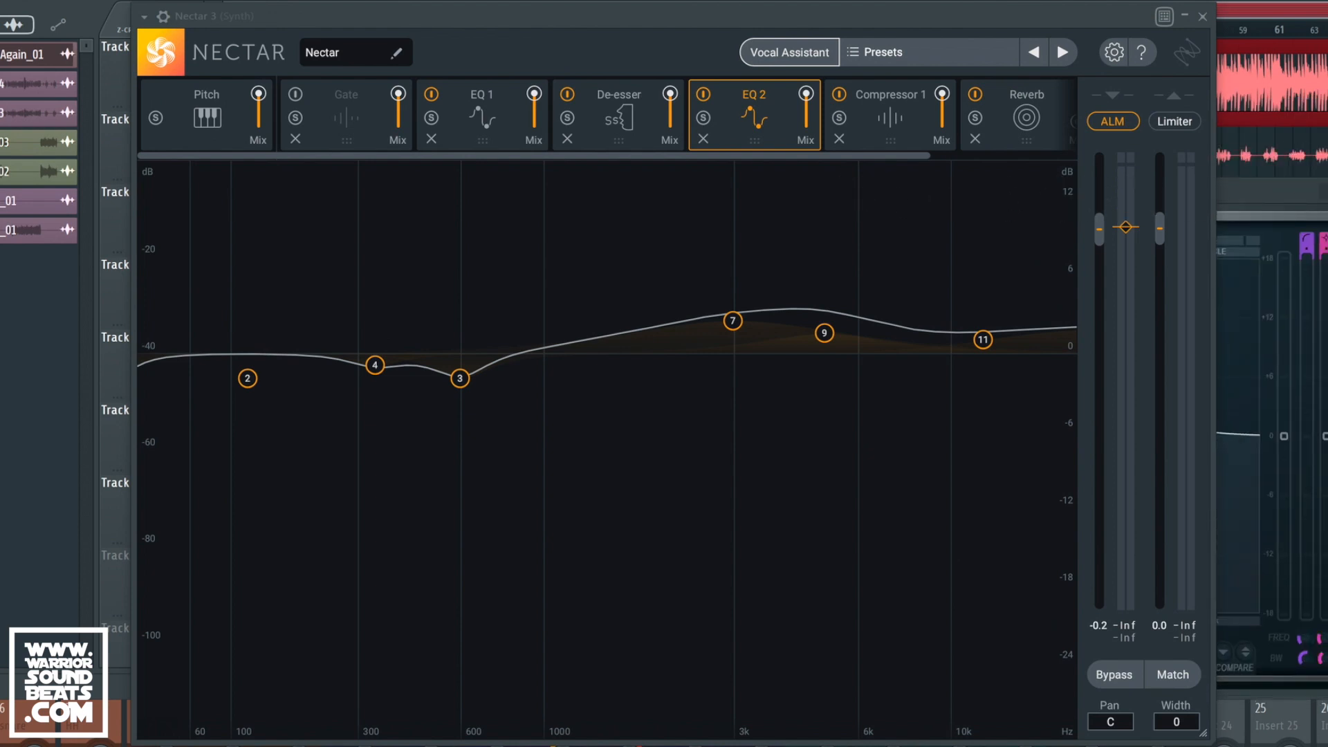
key(Escape)
Play the vocal while examining the gain reduction in Compressor 1
click(886, 92)
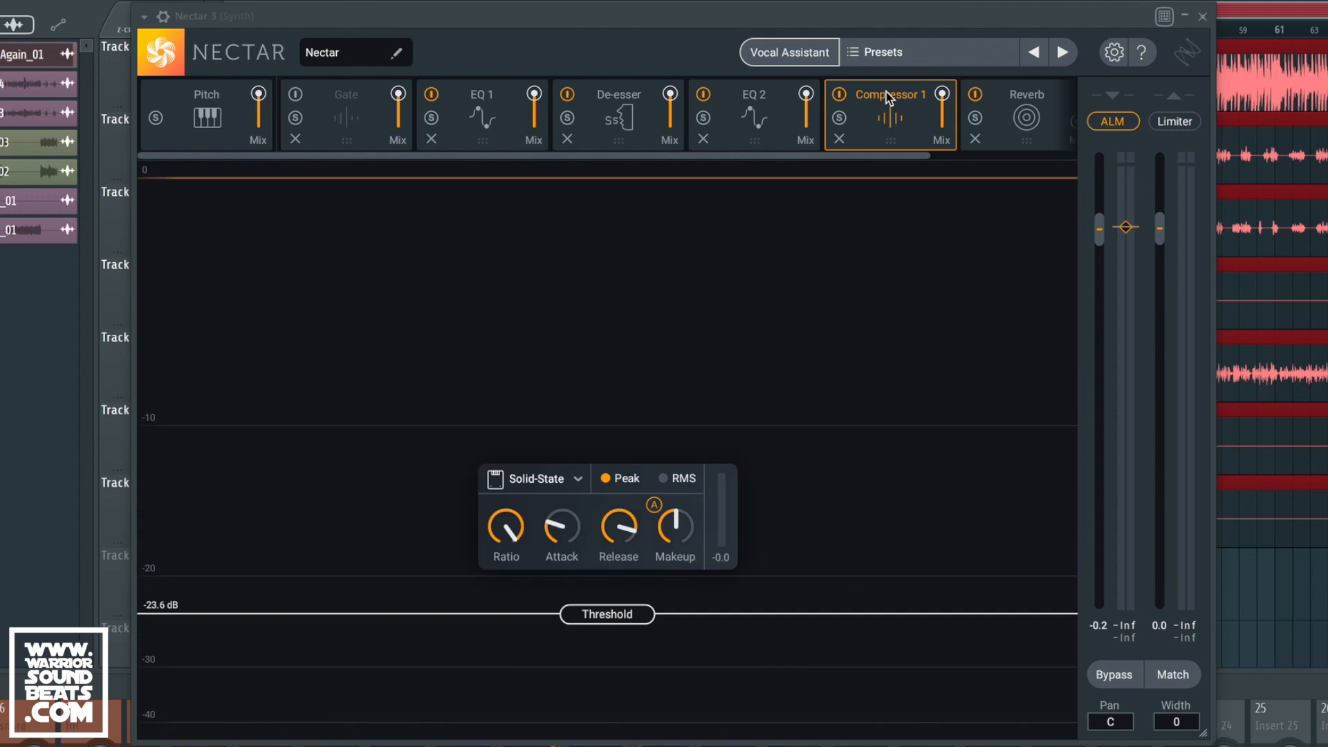
key(space)
key(space)
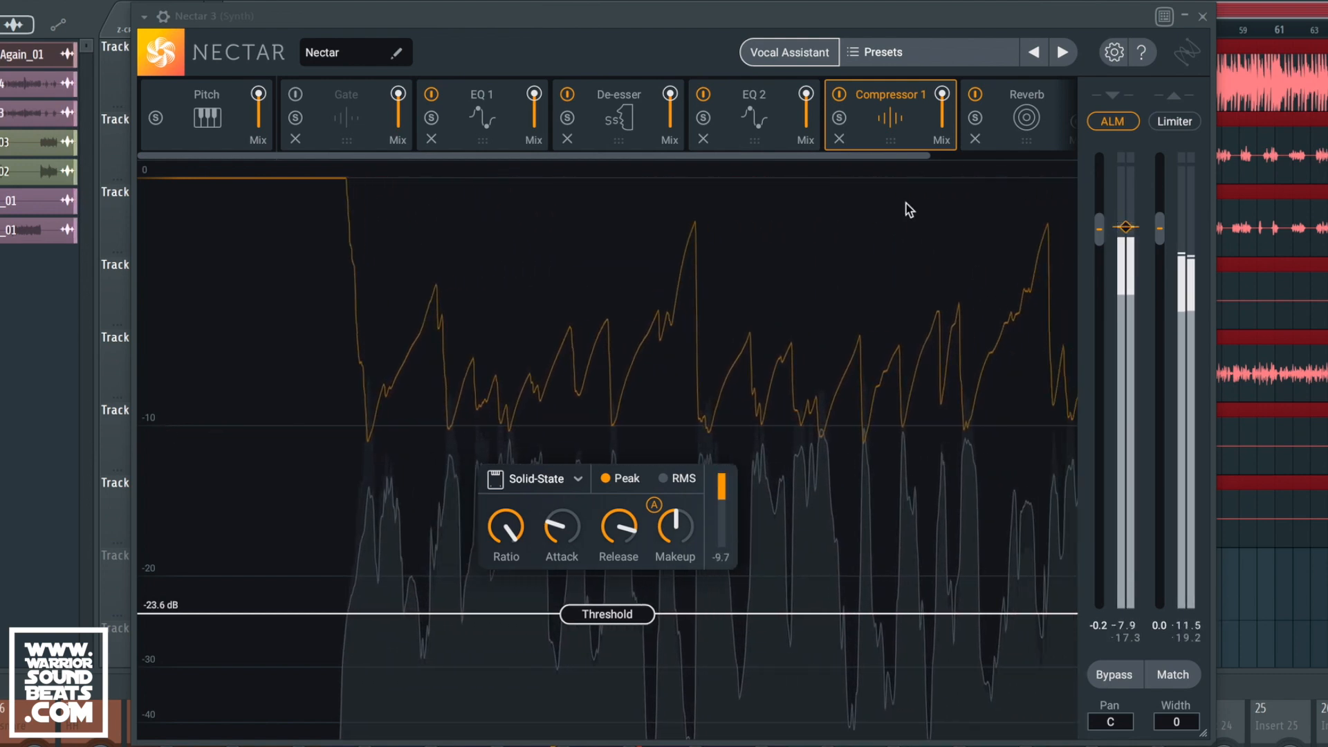
Raise the Reverb module's high-frequency cutoff to about 6.6 kHz and play the vocal to hear it
drag(881, 157, 1053, 166)
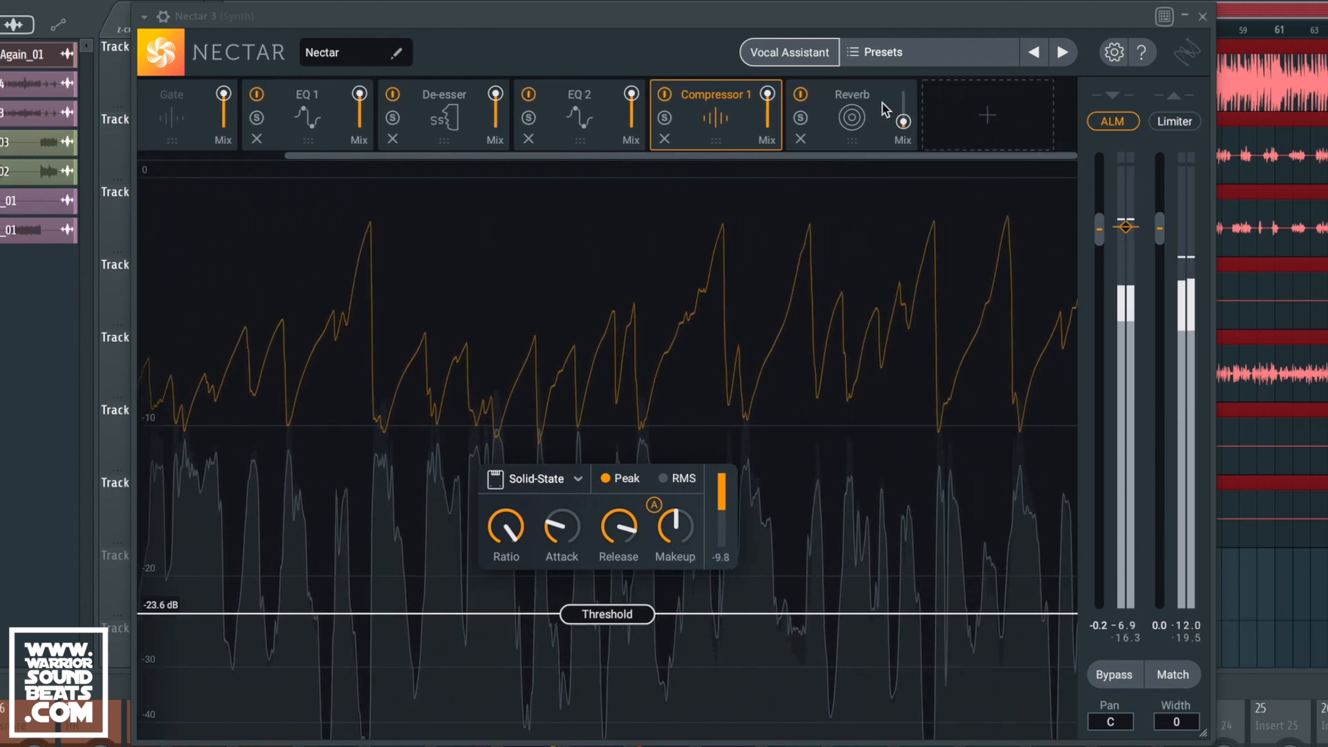
click(891, 110)
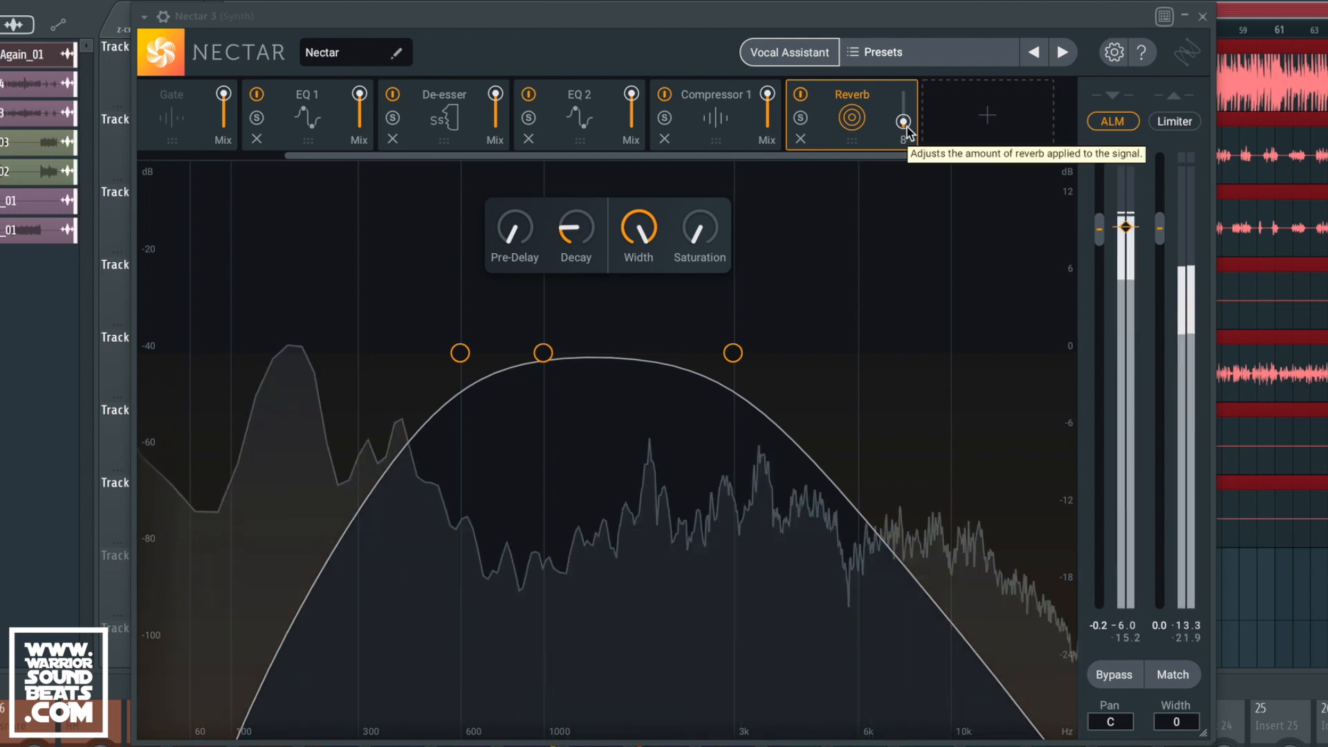
drag(733, 352, 873, 343)
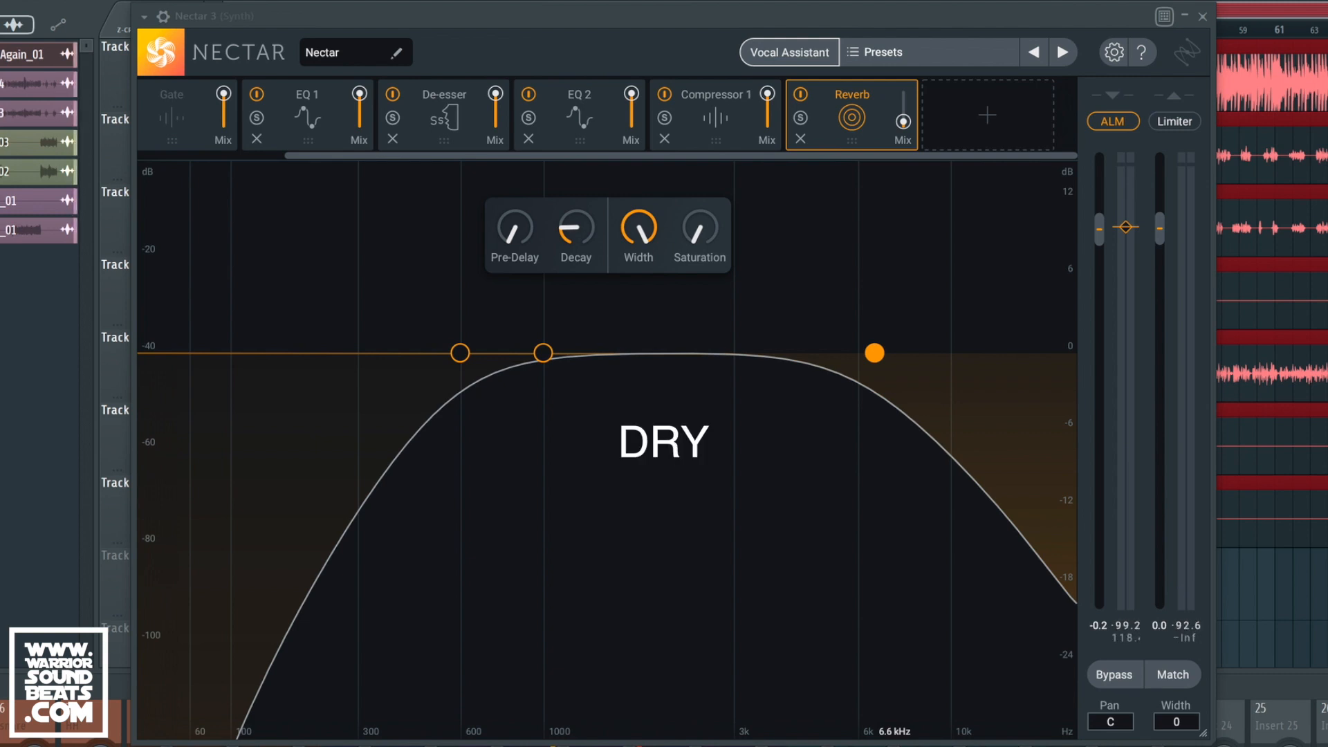
key(space)
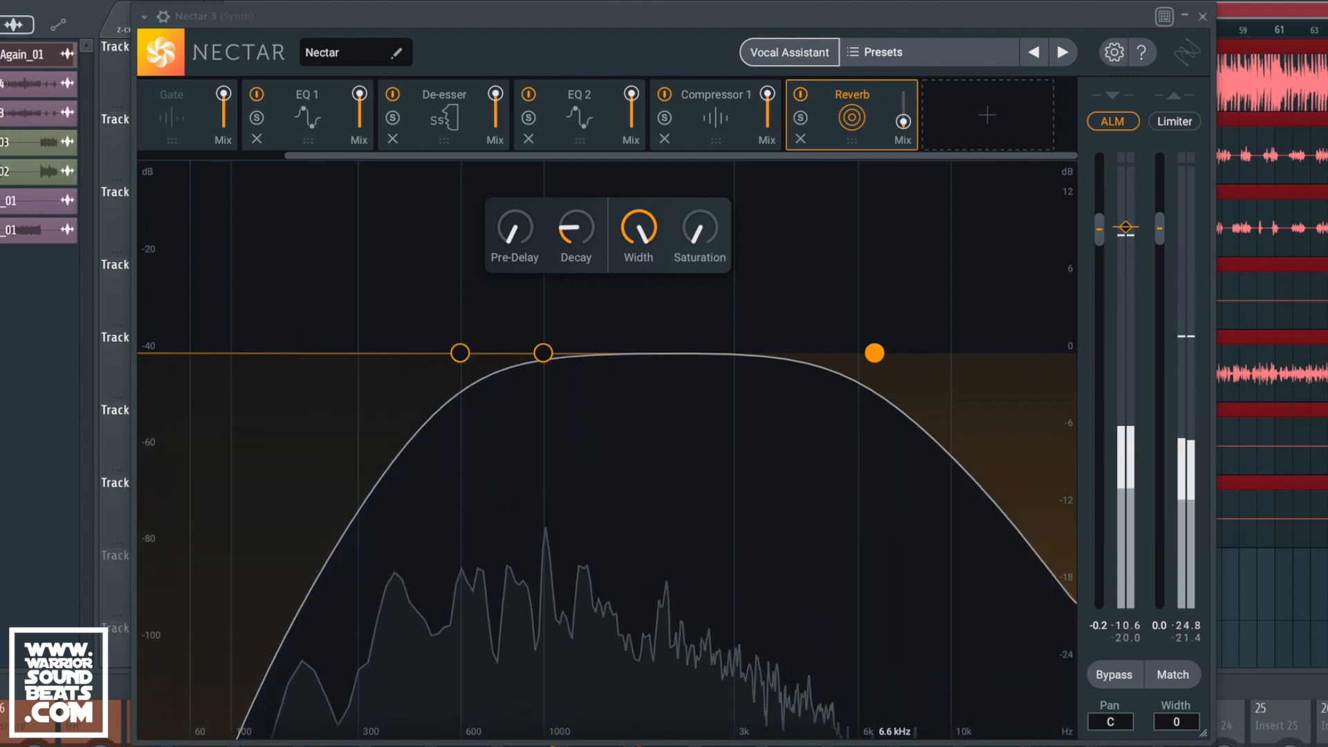
In EQ 2, lower node 11 to about 0 dB and node 7 to about 1.3 dB, and audition the vocal
click(571, 94)
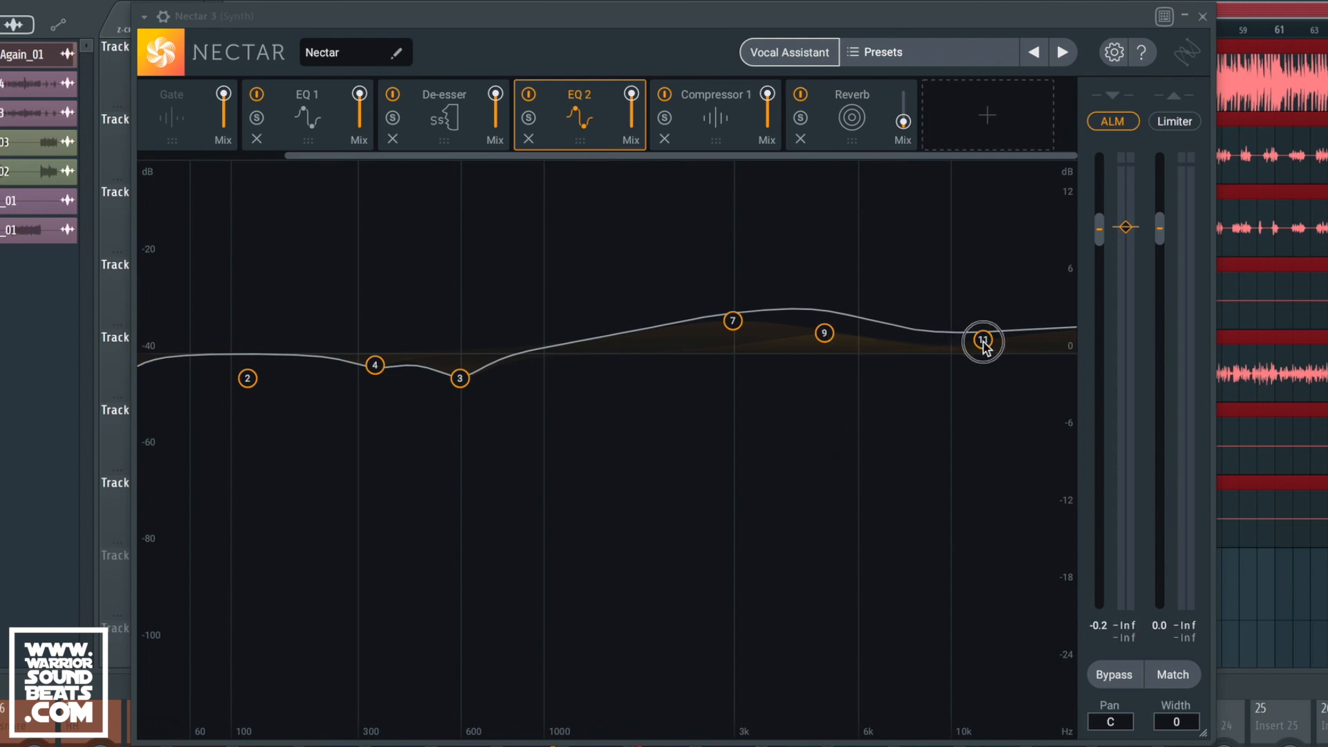
drag(985, 346, 985, 354)
drag(735, 326, 732, 334)
key(space)
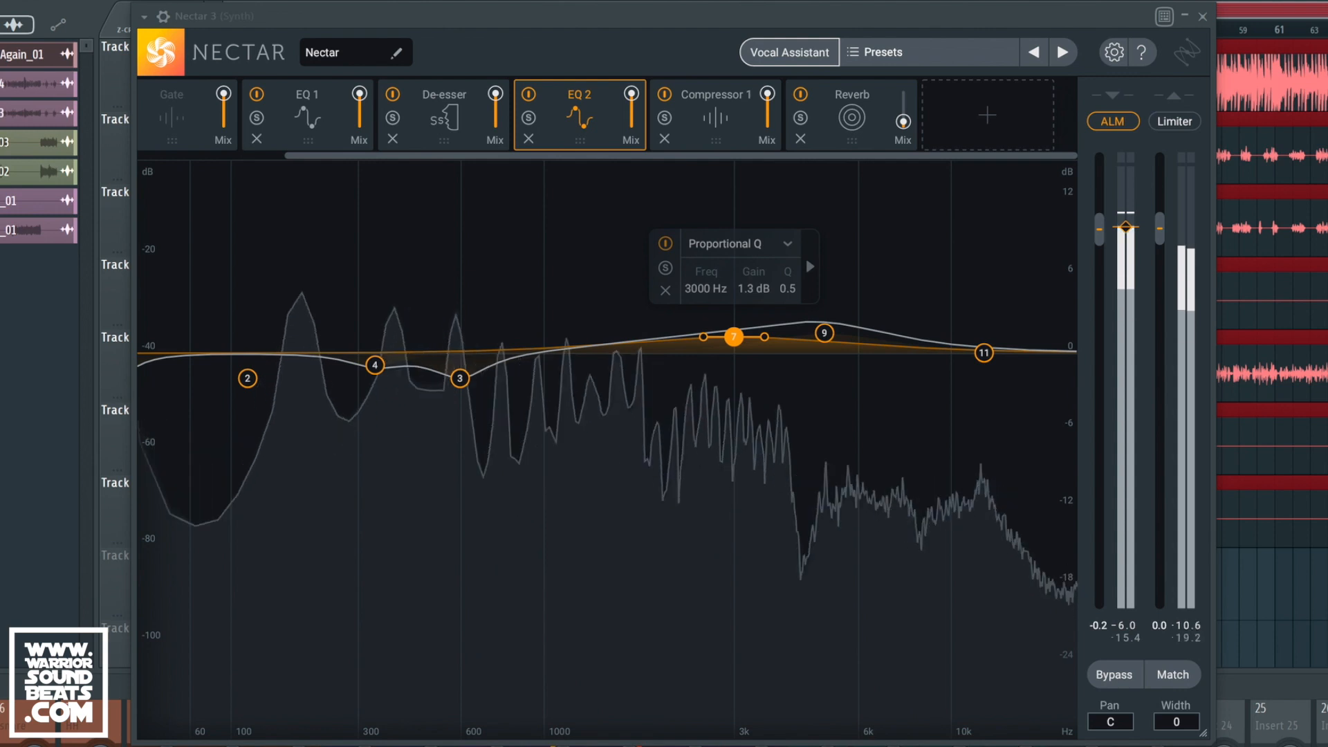
key(space)
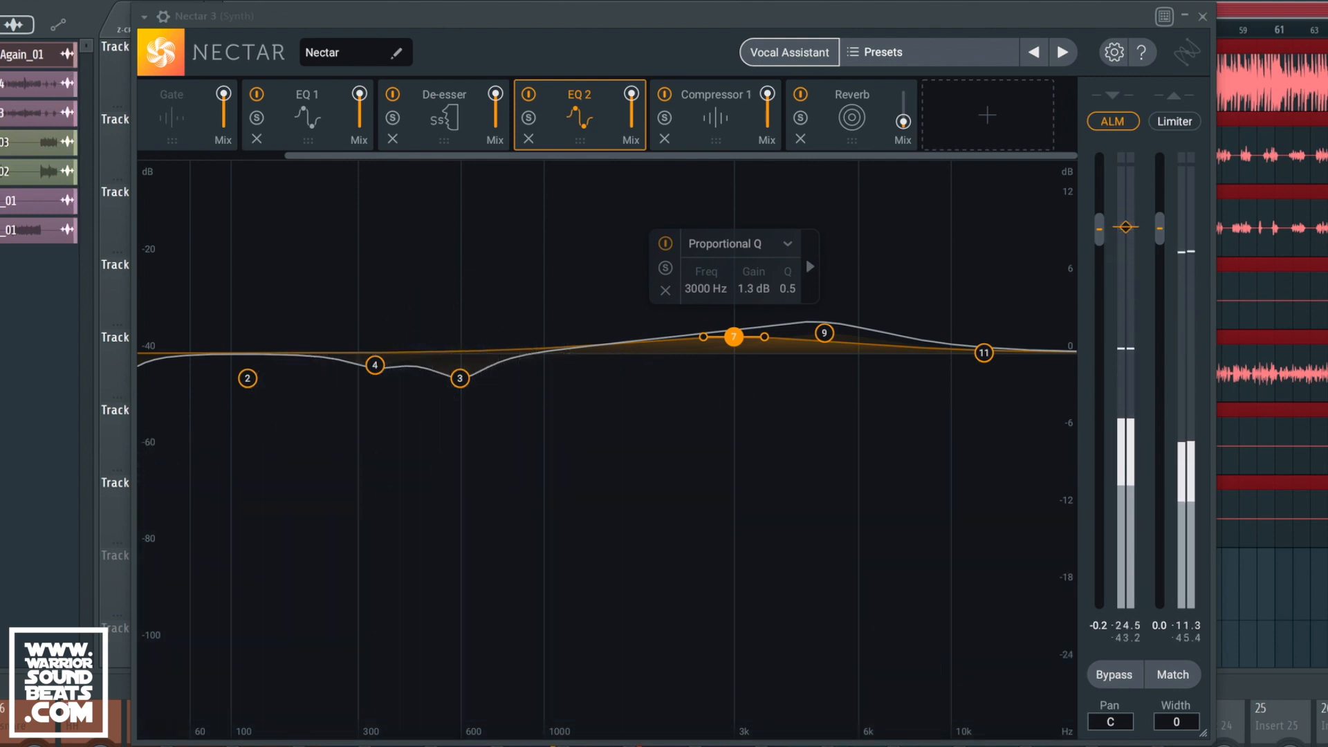
Audition the vocal, add a Flat Highpass node at the low end of EQ 2, raise it to about 97 Hz and play again
key(space)
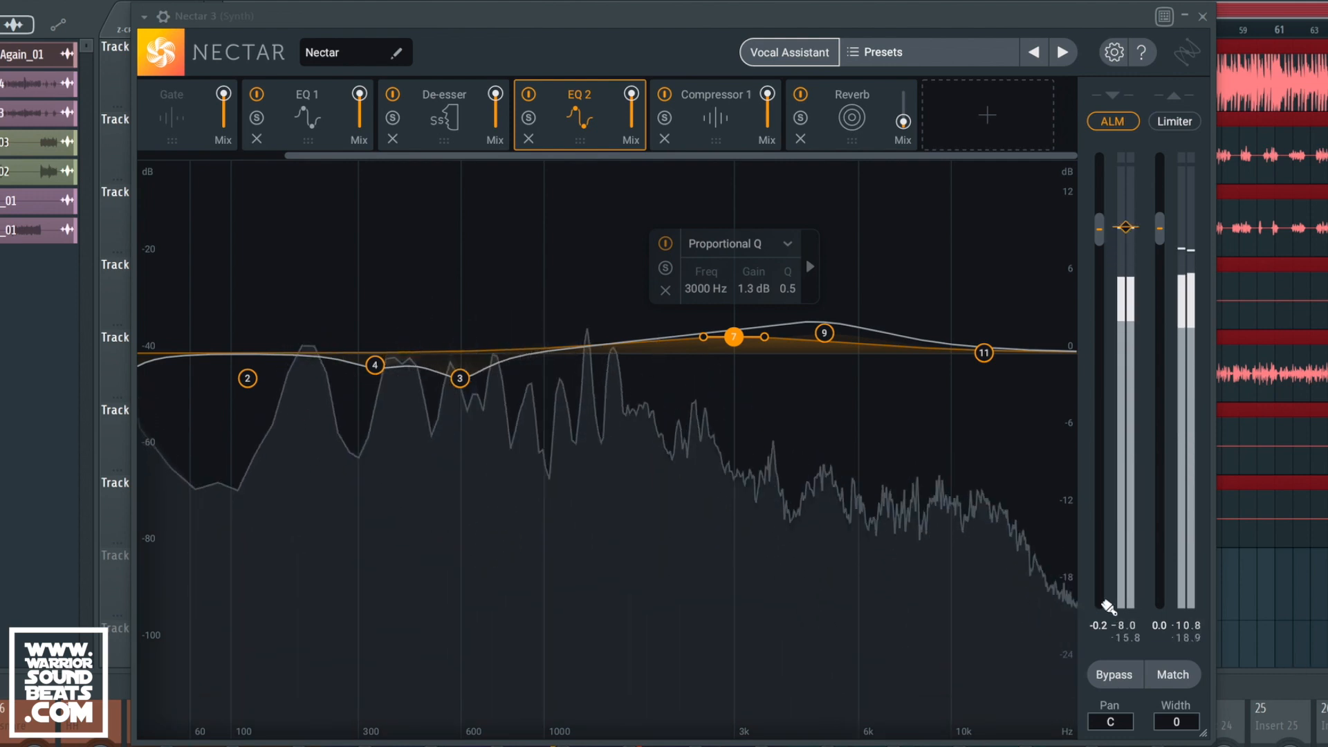
key(space)
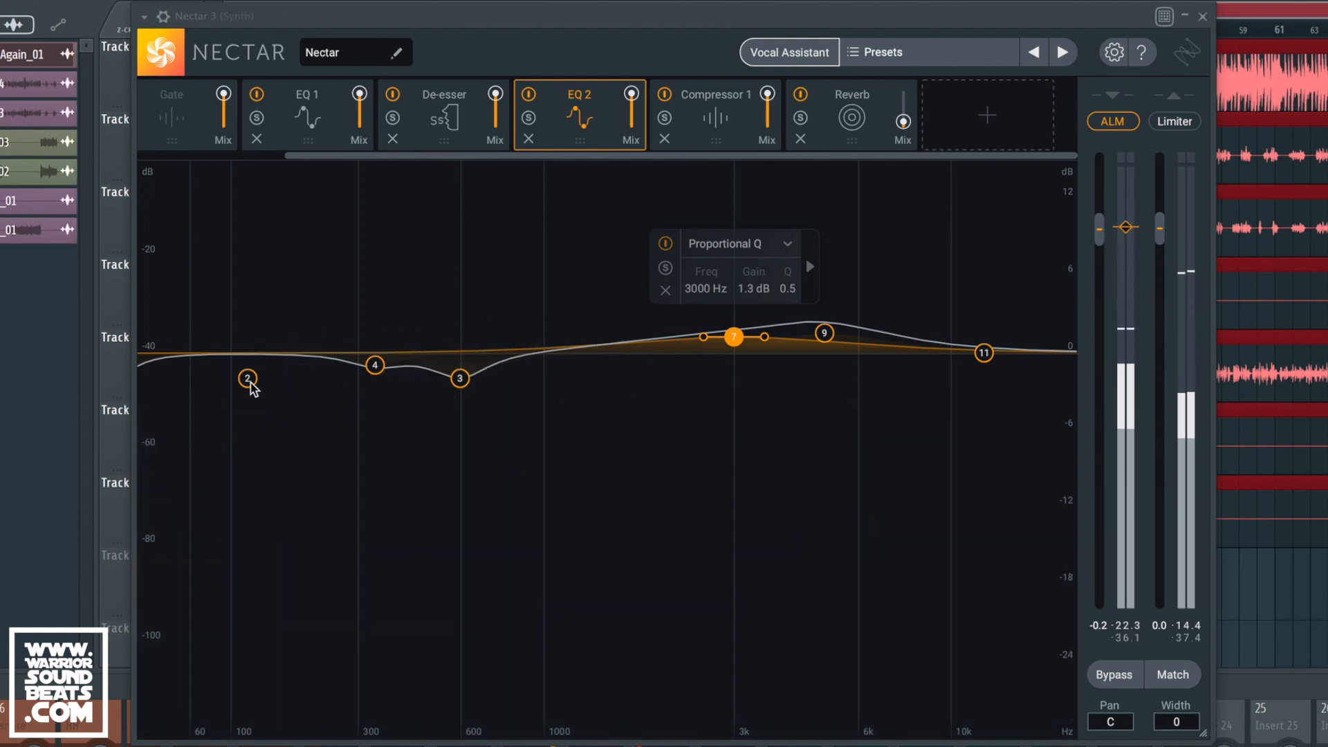
click(247, 380)
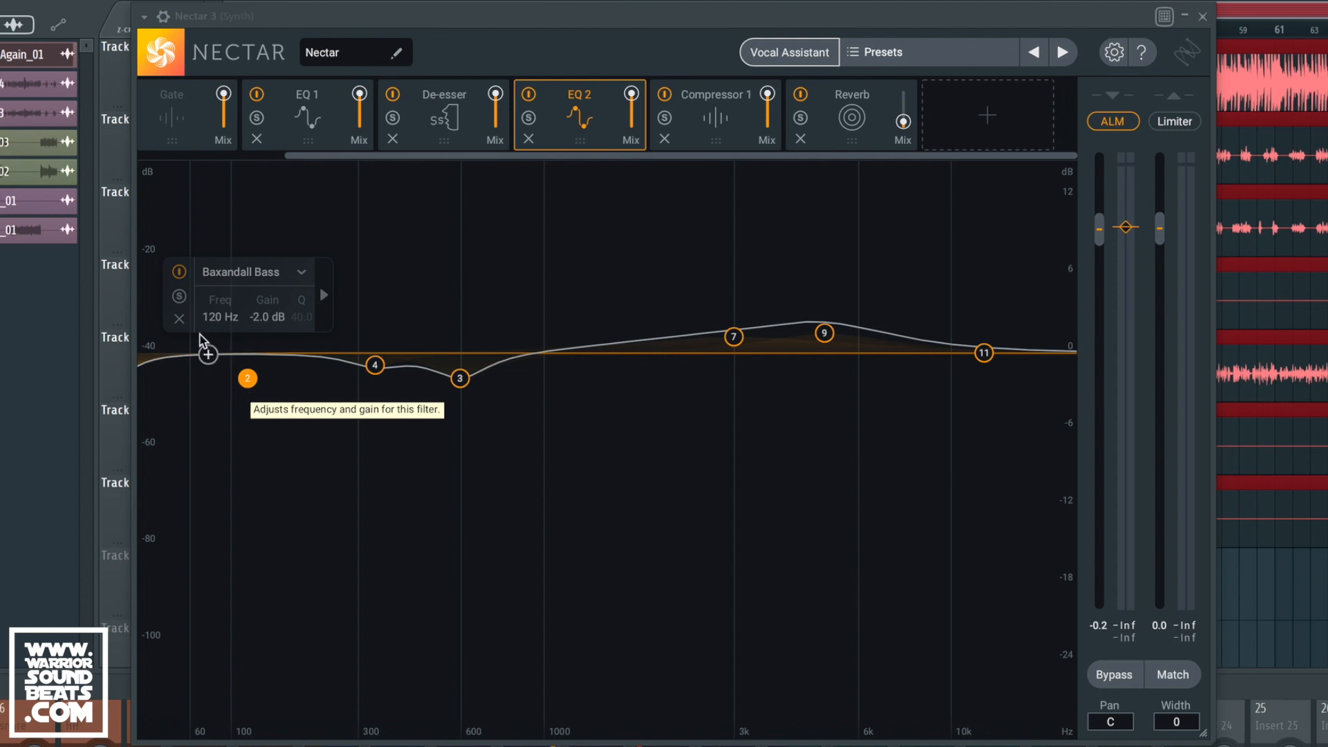
click(159, 360)
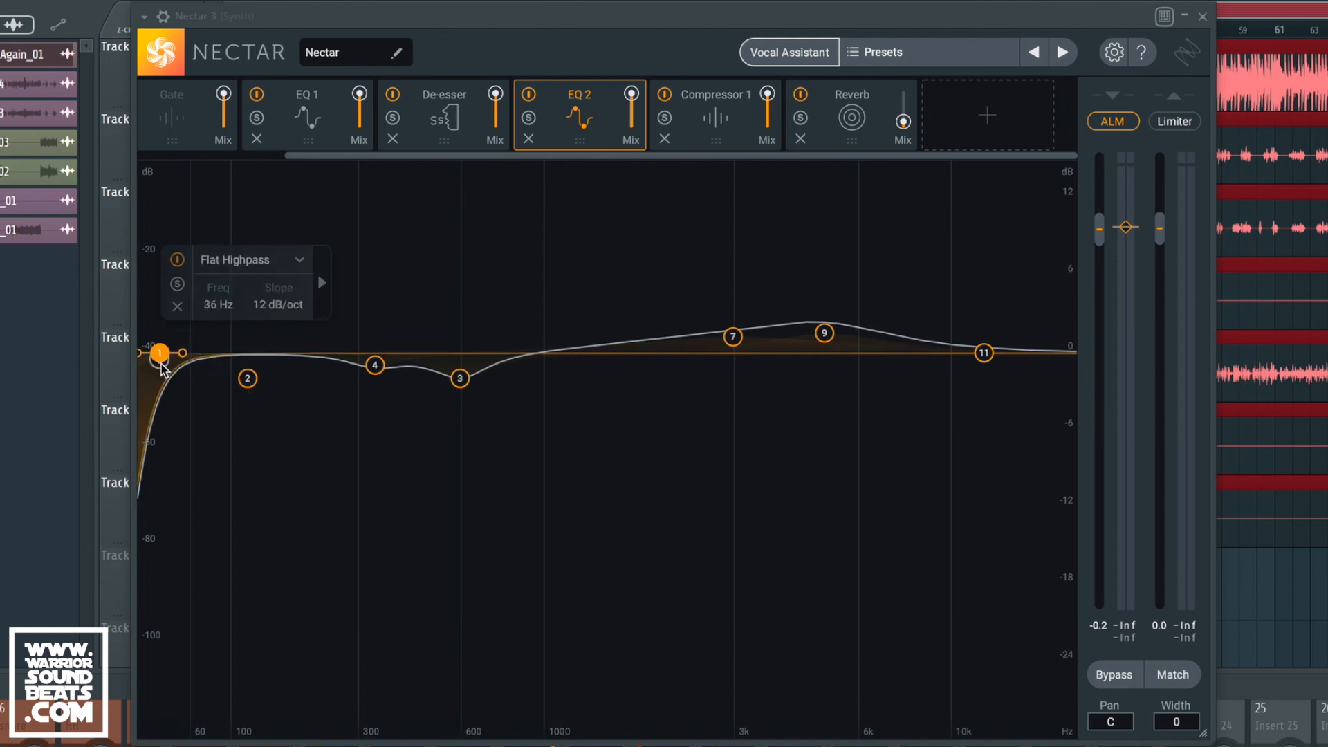
drag(159, 361, 228, 360)
key(space)
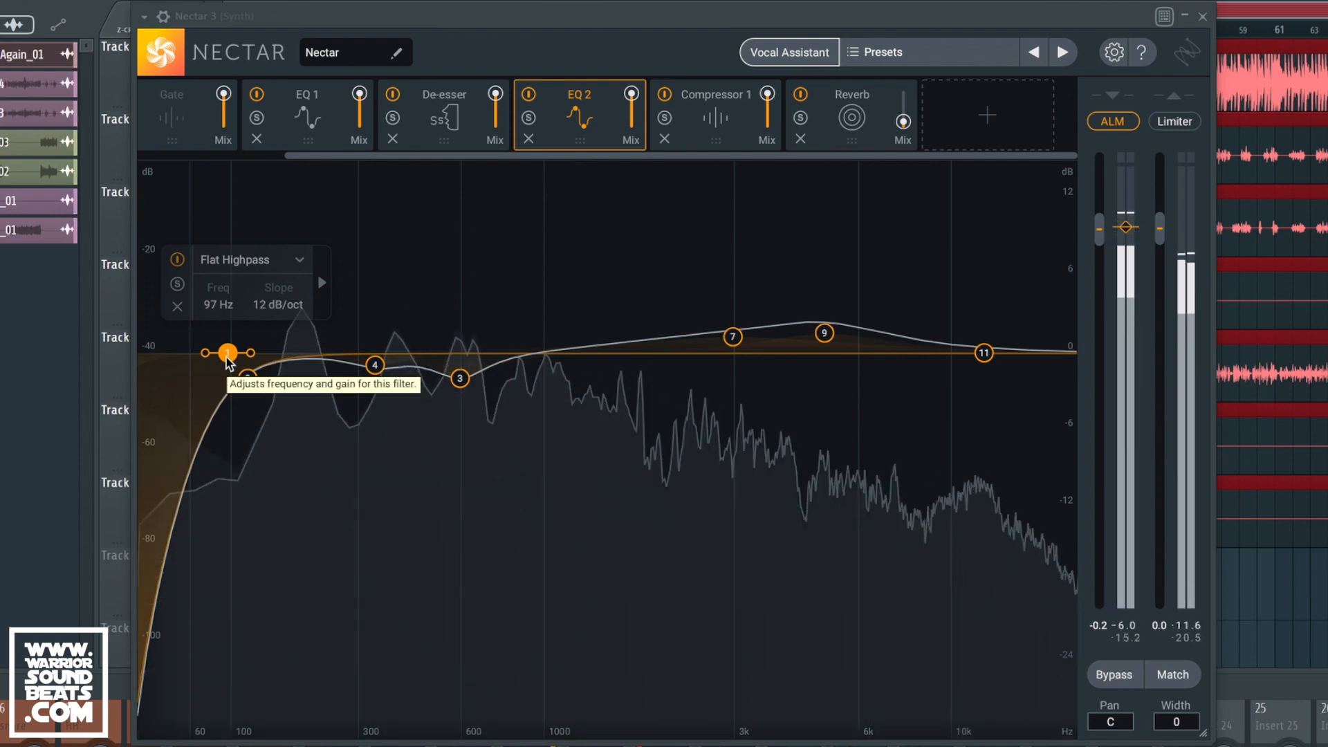
key(space)
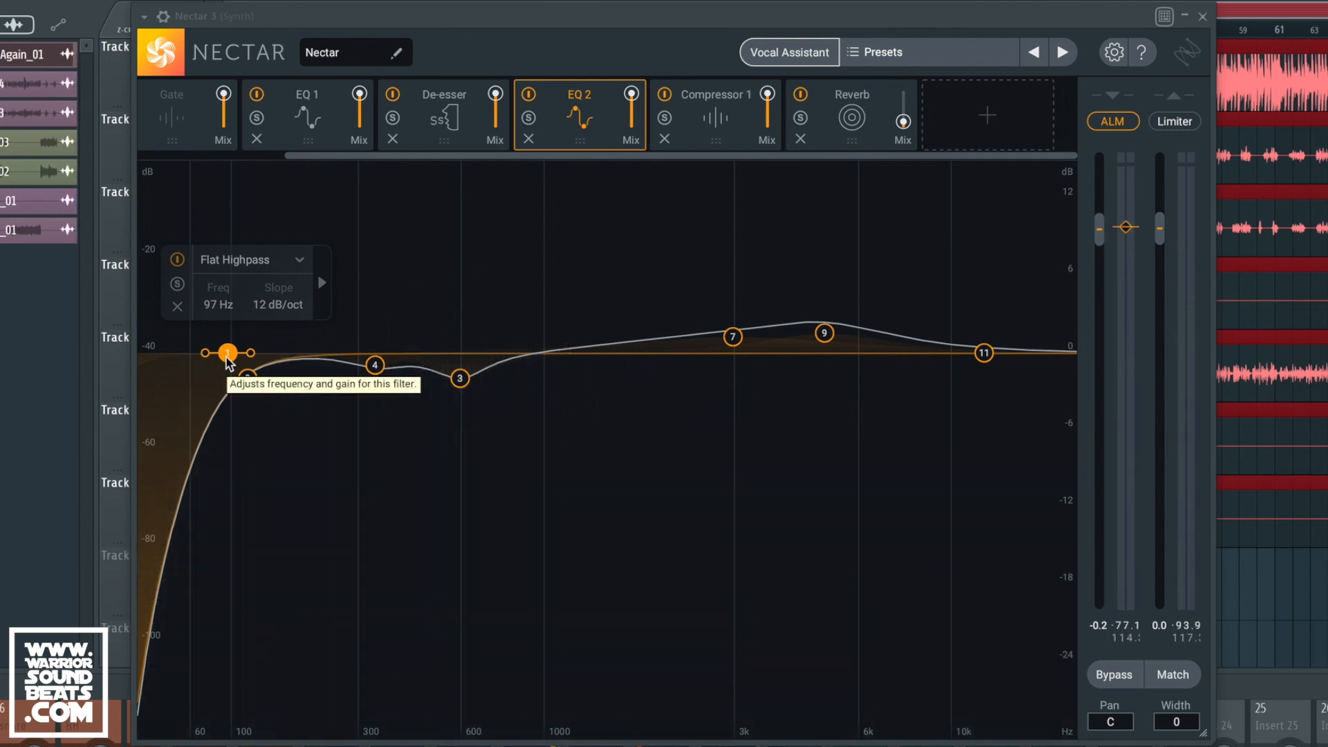
Raise the EQ 2 highpass frequency to about 112 Hz during playback and audition the vocal
key(space)
drag(228, 361, 240, 362)
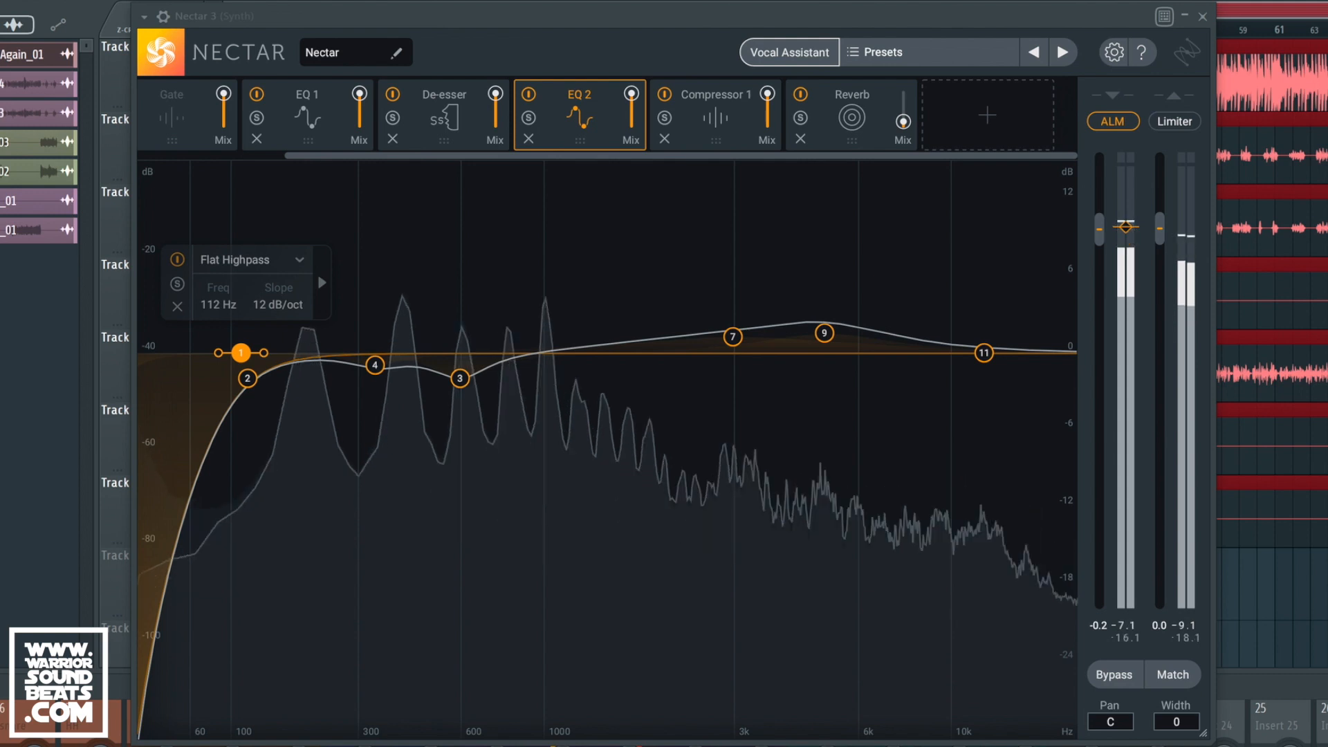
key(space)
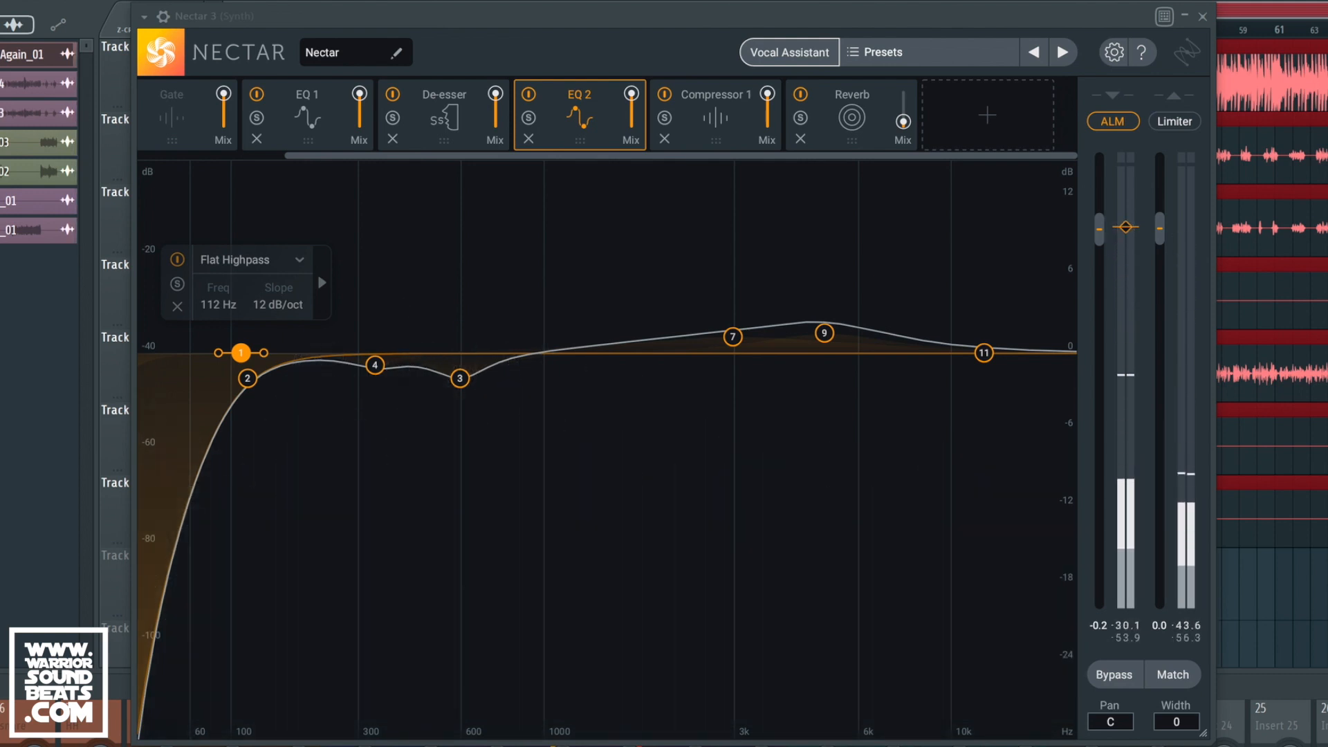
key(space)
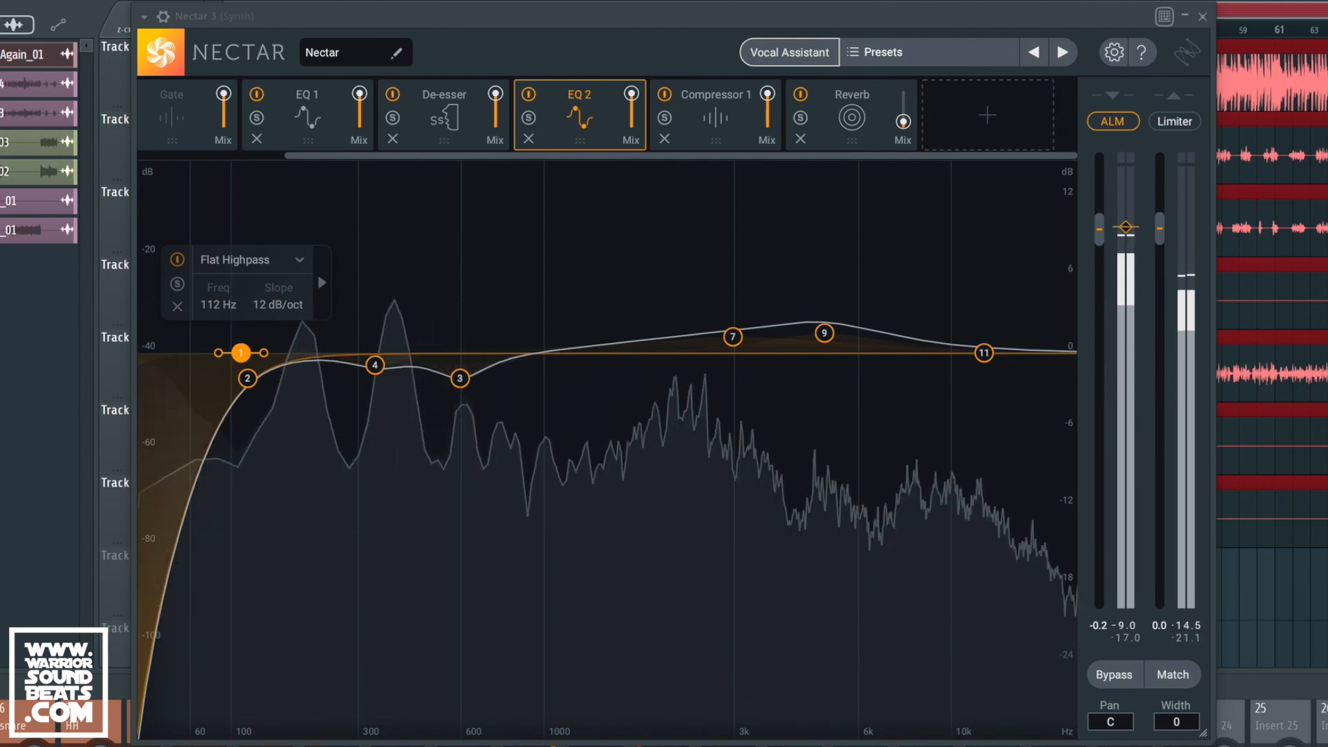
key(space)
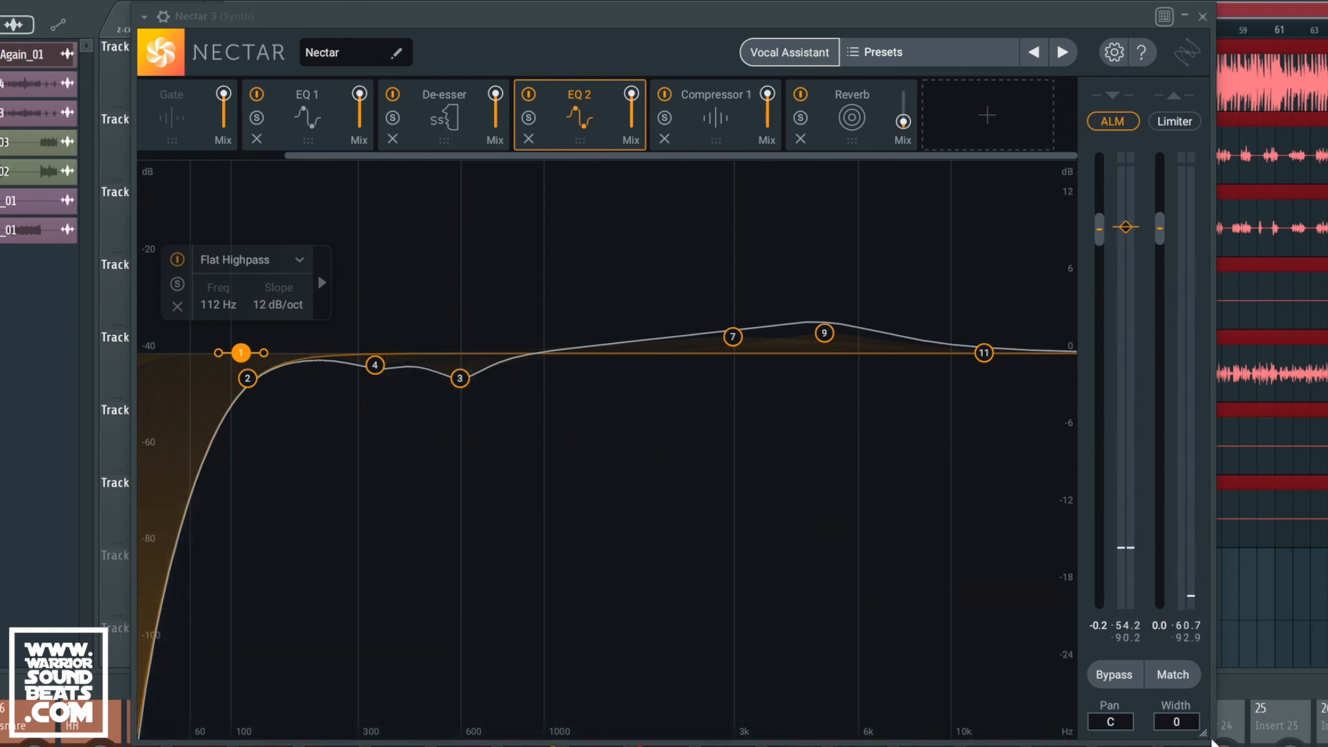
Shrink the Nectar 3 window, move it clear of the playlist's timeline and track names, and play the vocal
drag(1207, 738, 959, 520)
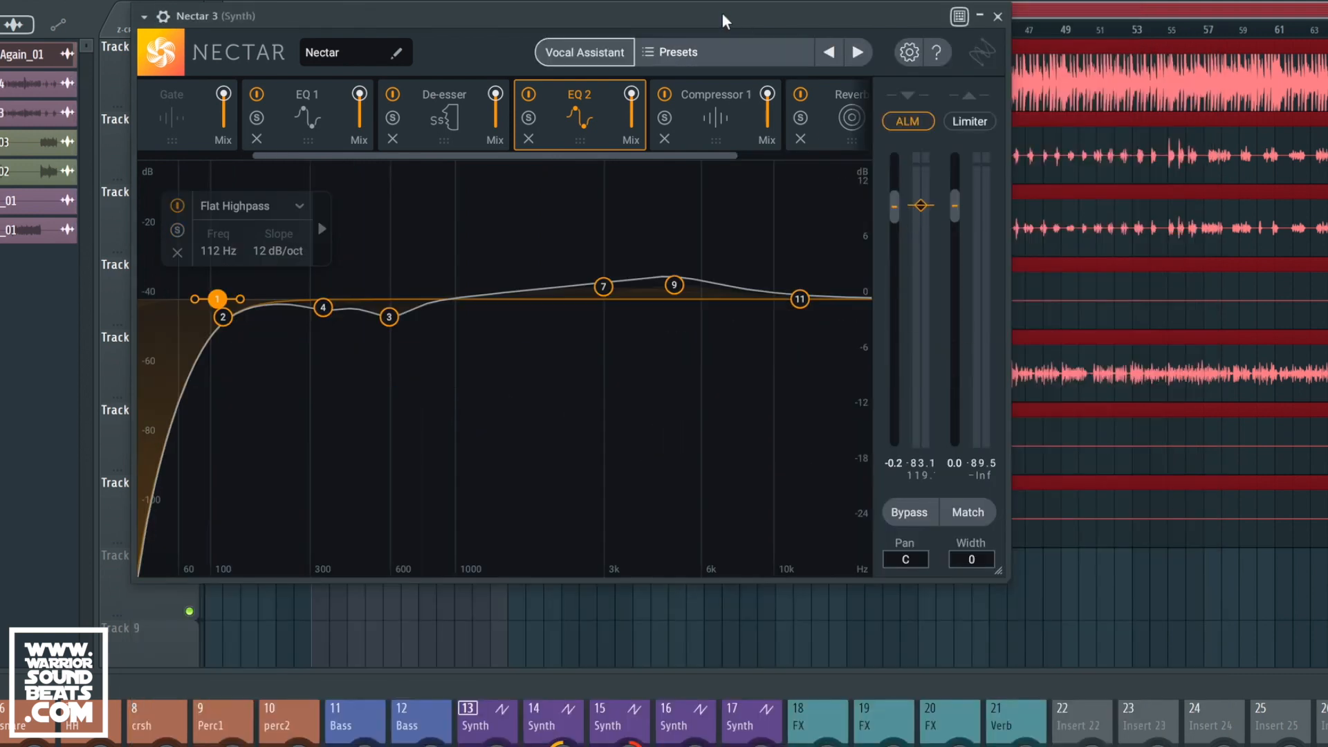
drag(722, 19, 867, 100)
key(space)
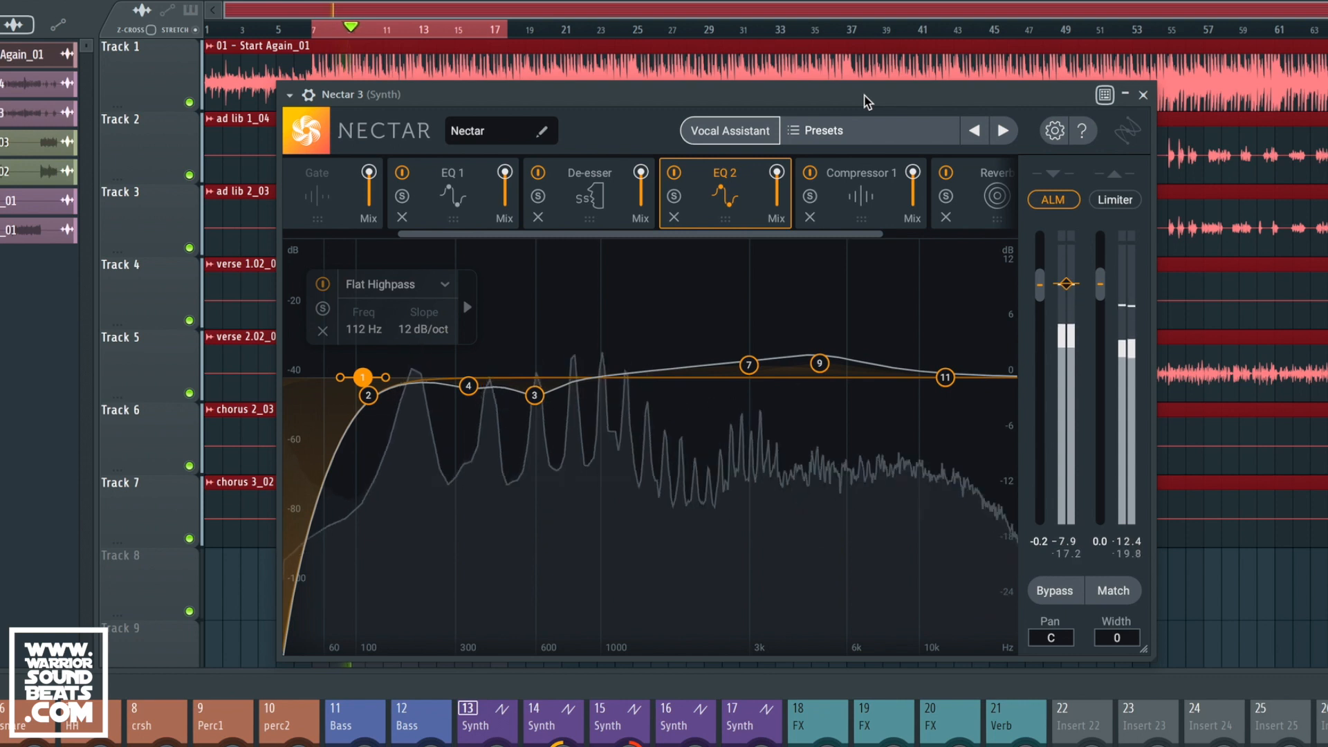
key(space)
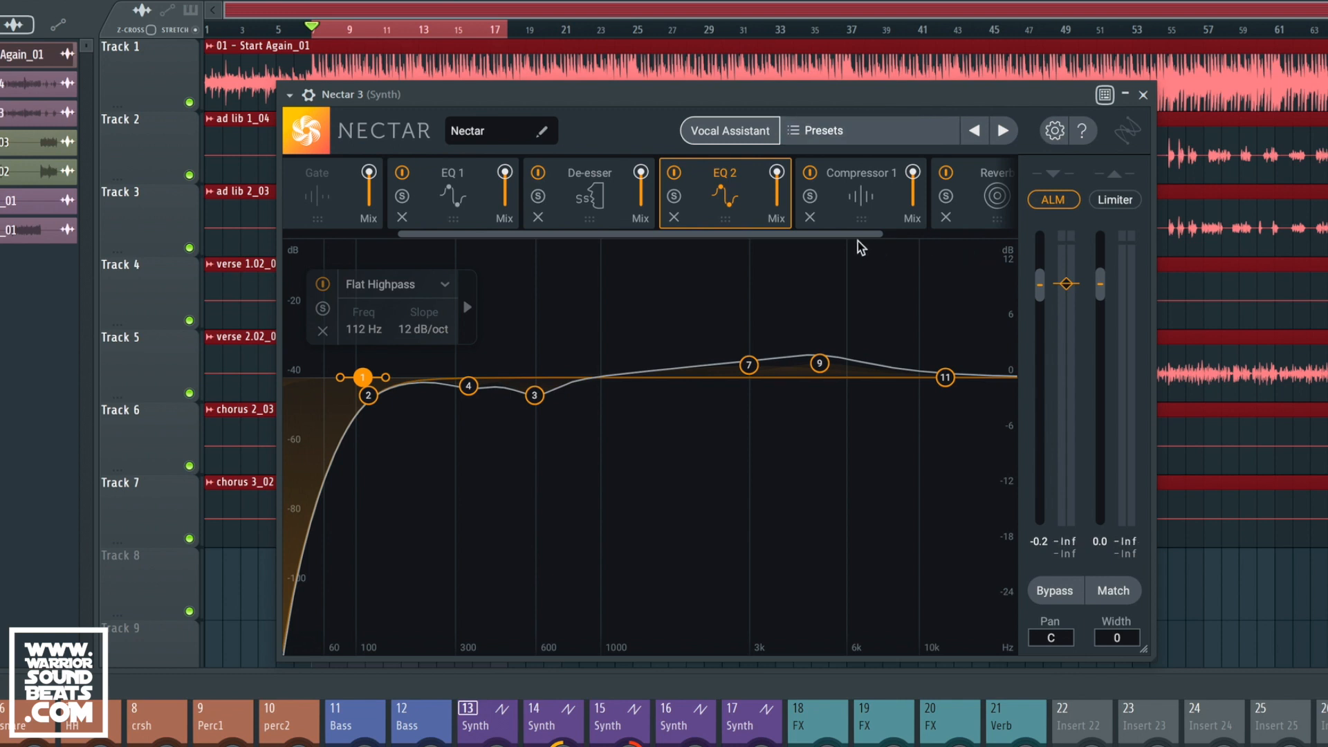
drag(860, 240, 759, 248)
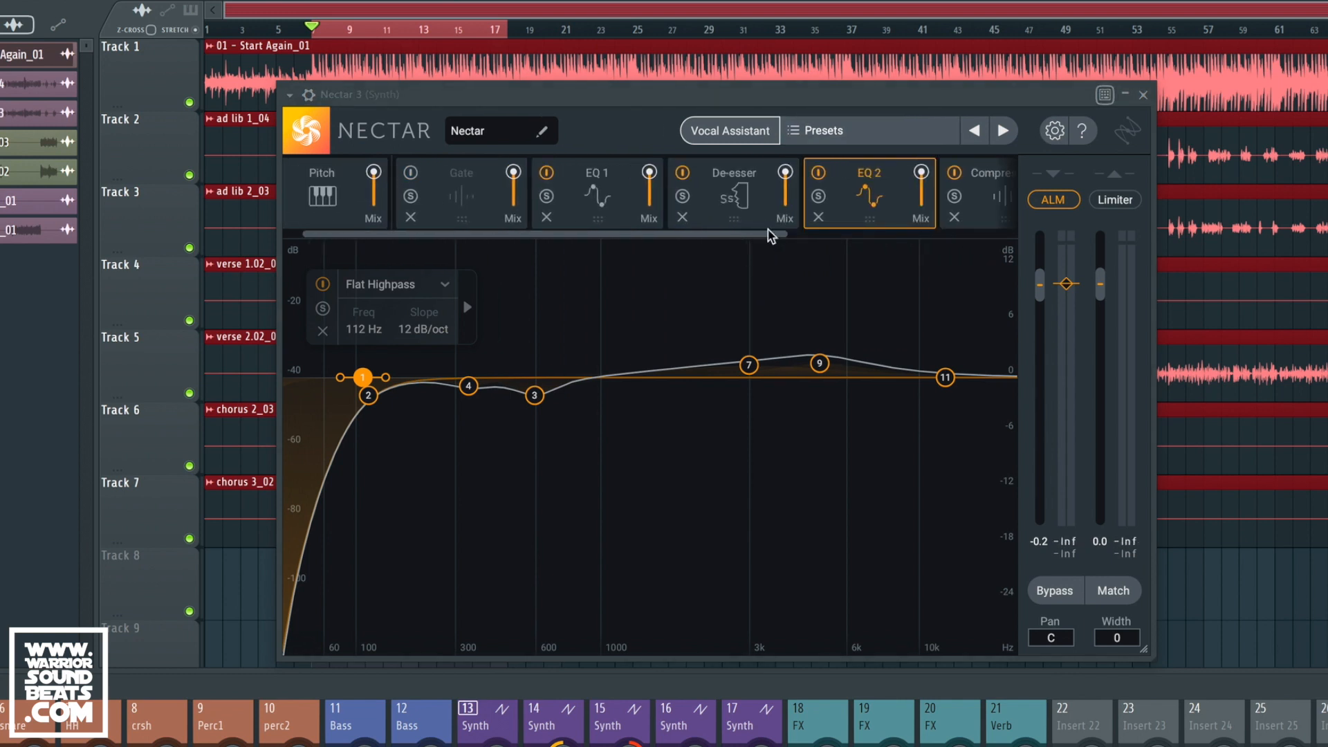